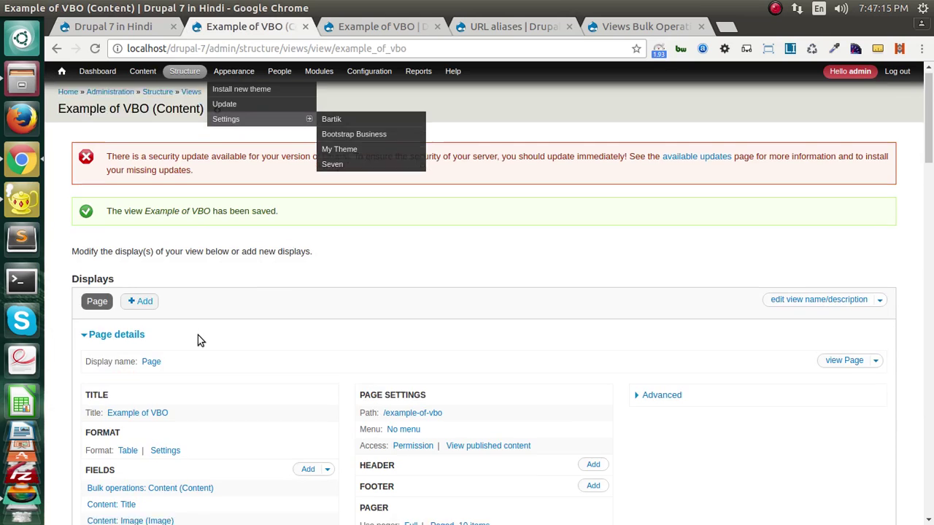
- Review the fields, filter criteria and sort criteria configured for the Example of VBO view
scroll(198, 335, "down", 4)
scroll(200, 387, "down", 2)
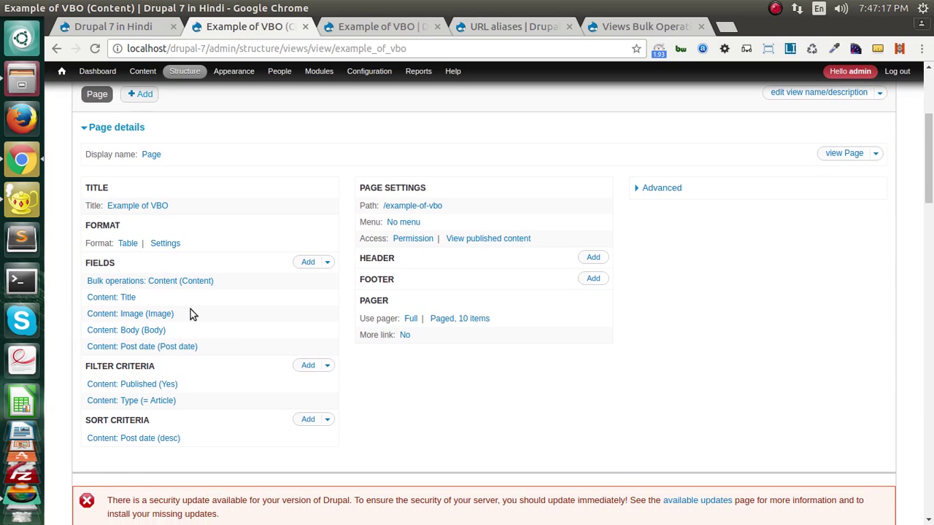
scroll(134, 340, "down", 3)
scroll(278, 136, "up", 3)
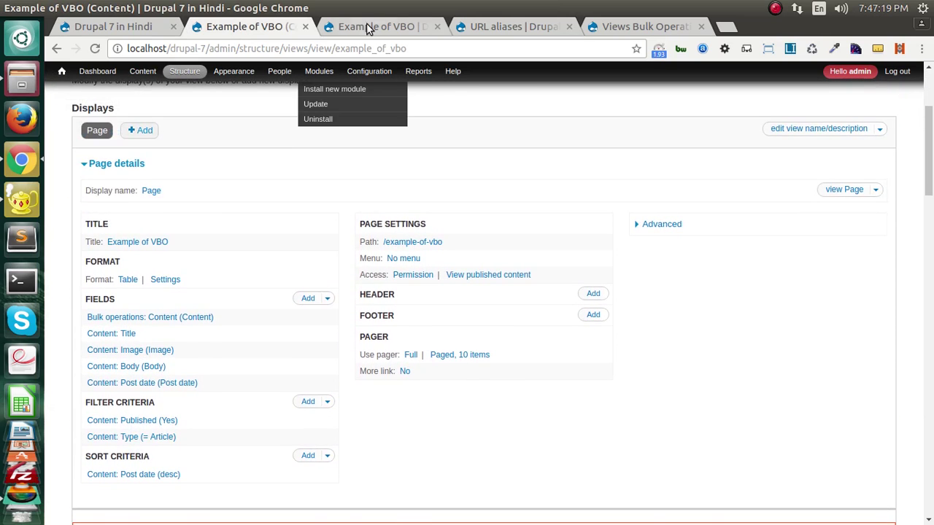
- Open the Example of VBO page and examine the article listing with its bulk operations form
left_click(379, 26)
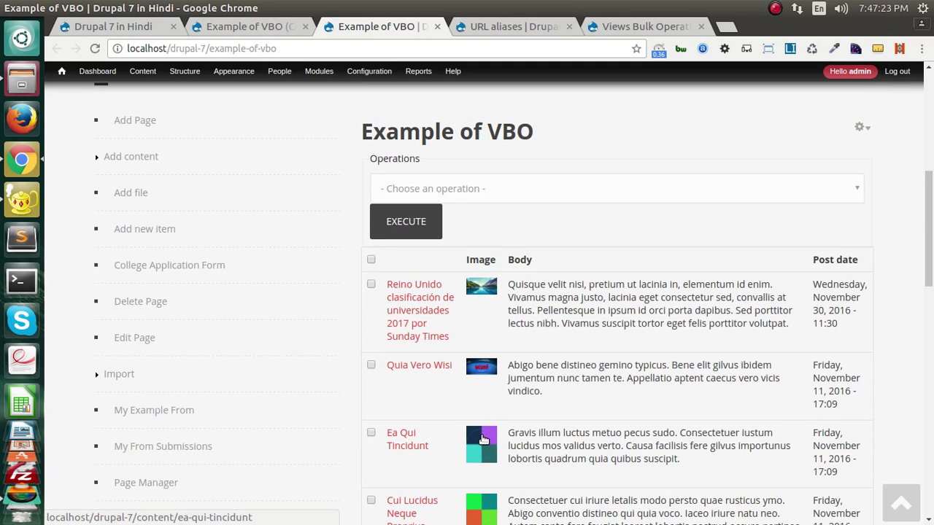
scroll(481, 438, "down", 5)
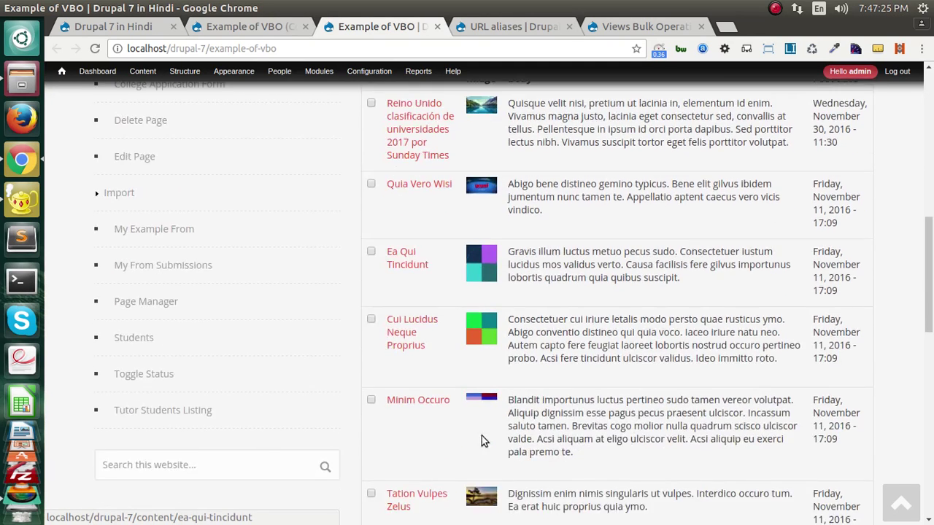
scroll(427, 405, "down", 5)
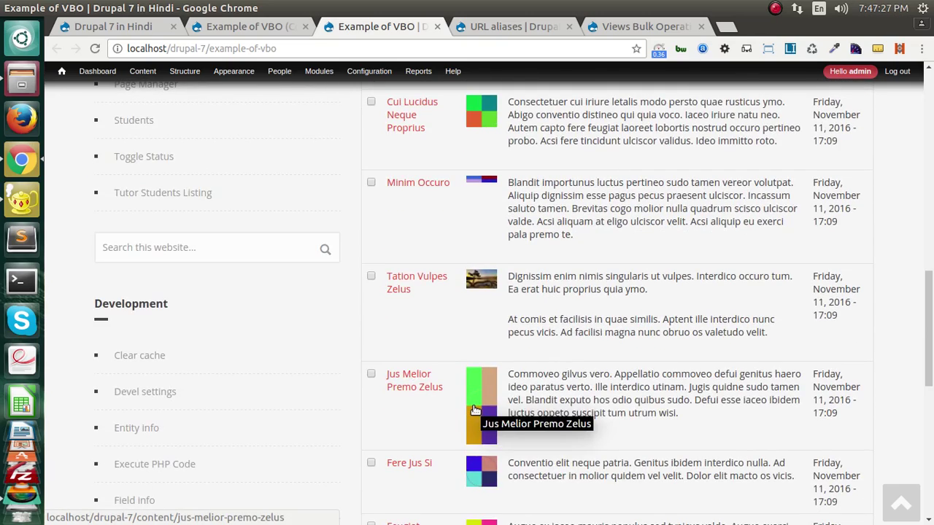
scroll(476, 401, "down", 5)
scroll(476, 392, "up", 3)
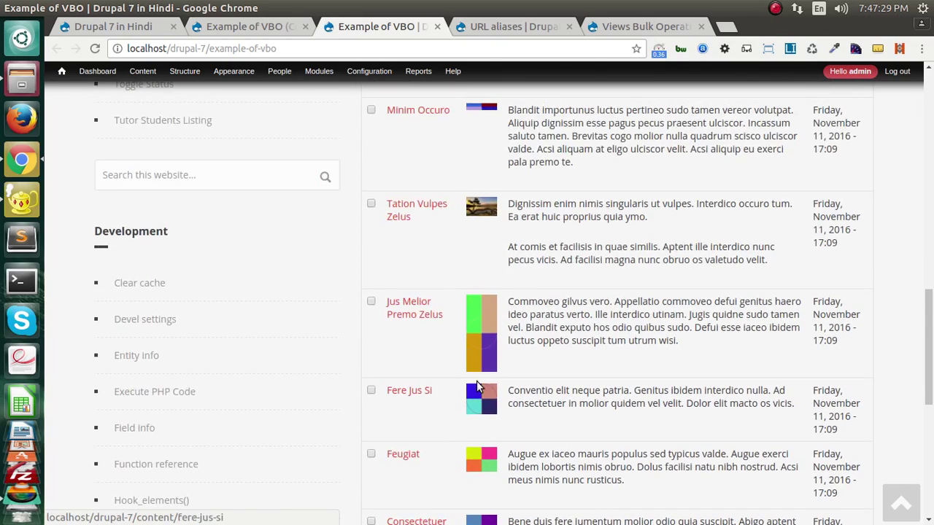
scroll(470, 365, "up", 10)
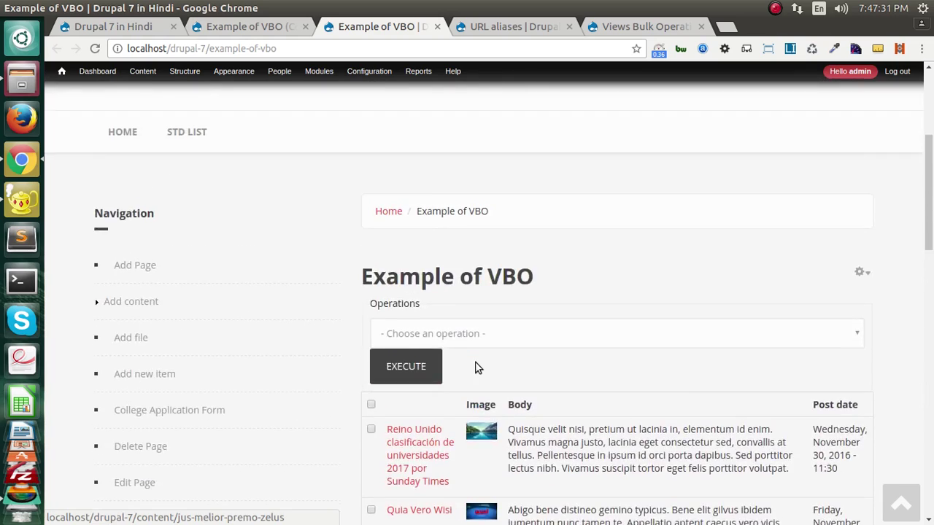
scroll(461, 362, "down", 5)
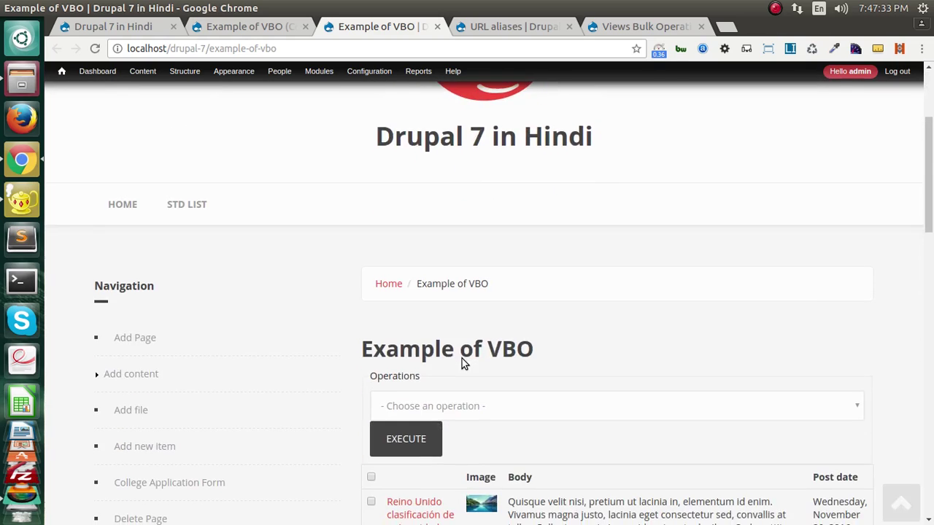
scroll(462, 358, "down", 2)
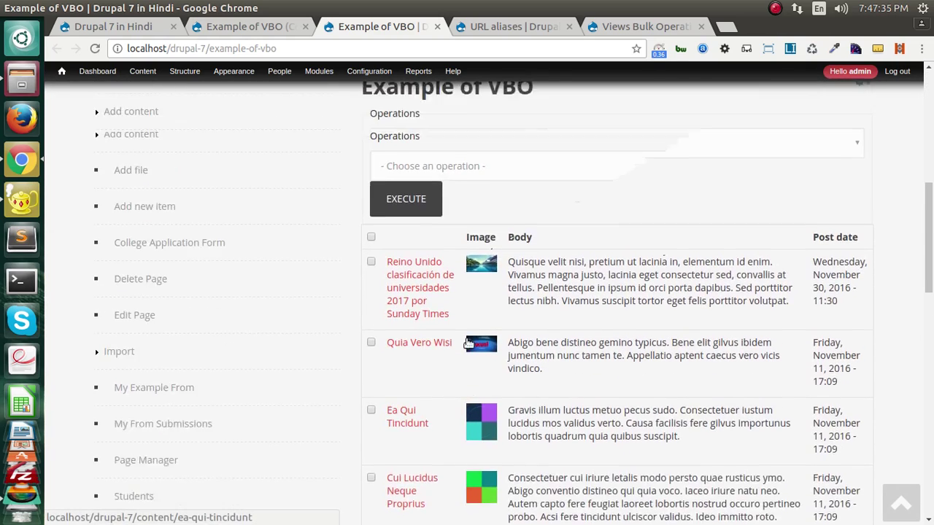
scroll(467, 333, "up", 1)
- Choose the "Change the author of content" operation and try executing it with no articles selected
left_click(382, 189)
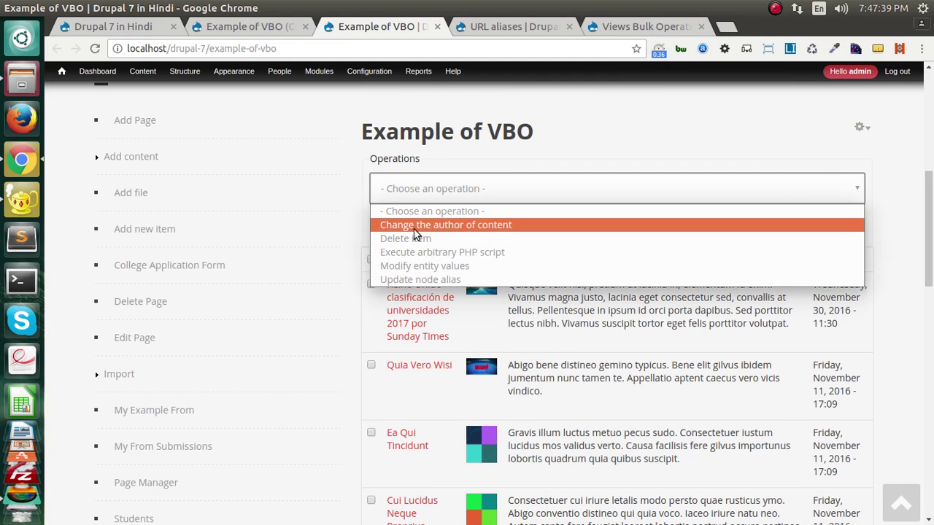
left_click(416, 226)
left_click(392, 230)
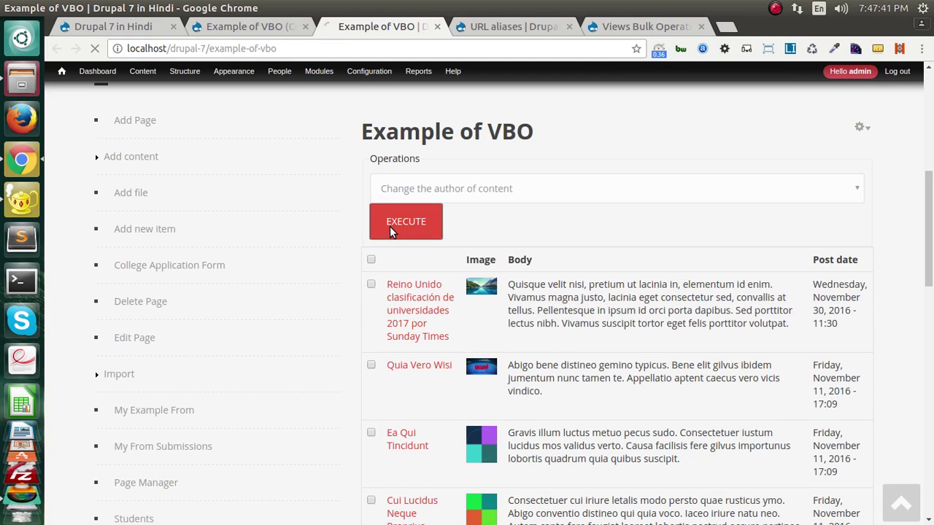
- Select the "Reino Unido clasificación de universidades 2017 por Sunday Times" and "Quia Vero Wisi" articles and execute the author change
scroll(383, 241, "down", 5)
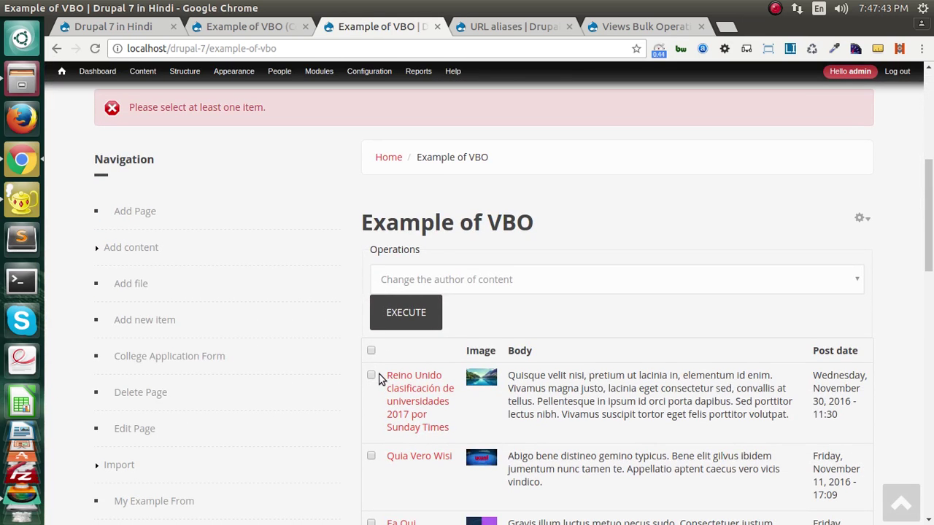
left_click(371, 456)
scroll(372, 459, "down", 2)
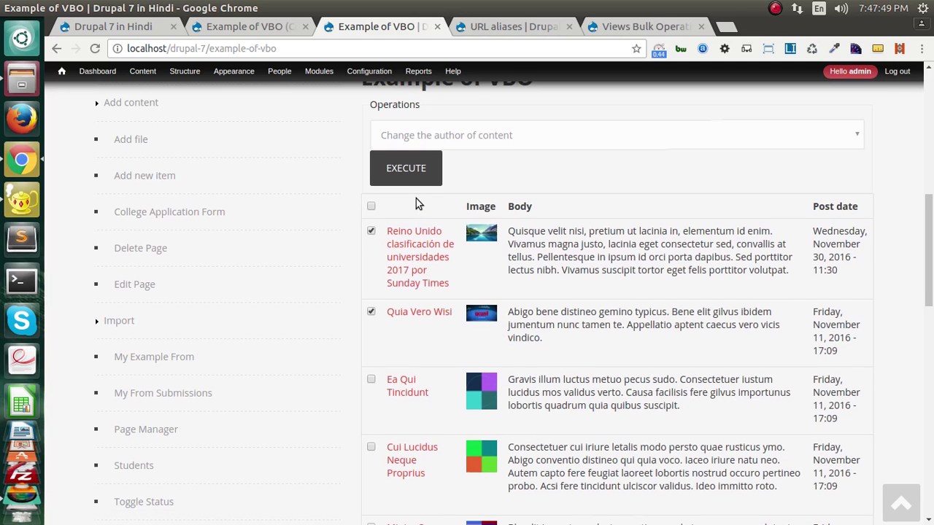
scroll(416, 199, "up", 1)
left_click(414, 205)
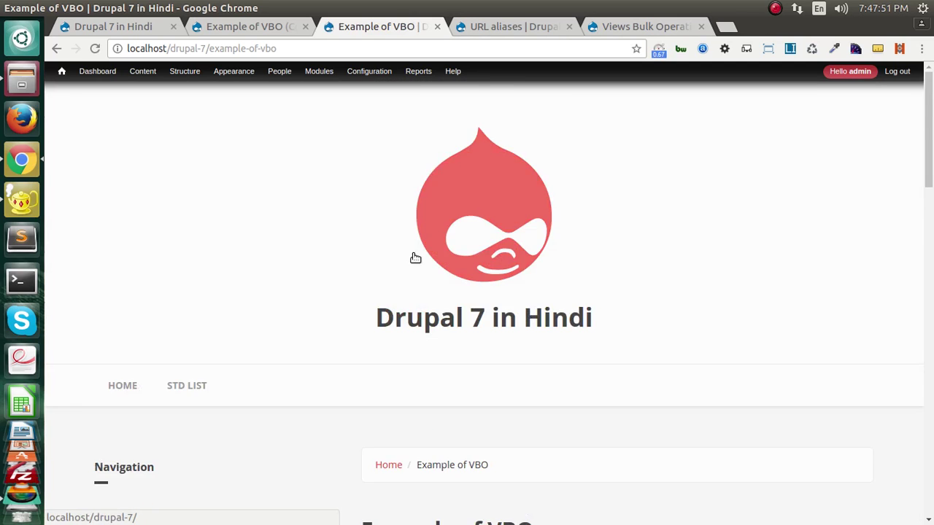
- Assign ownership of the selected articles to pop1 and confirm the operation
left_click(417, 196)
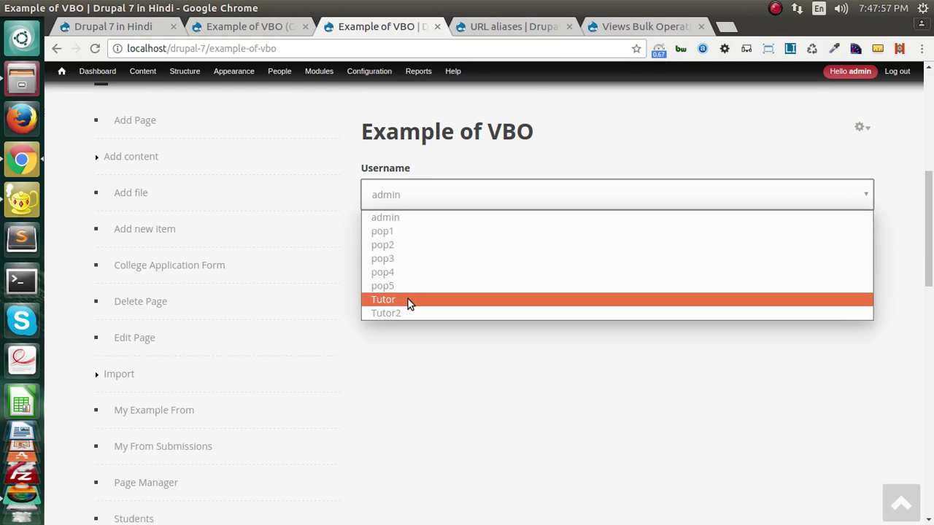
left_click(410, 231)
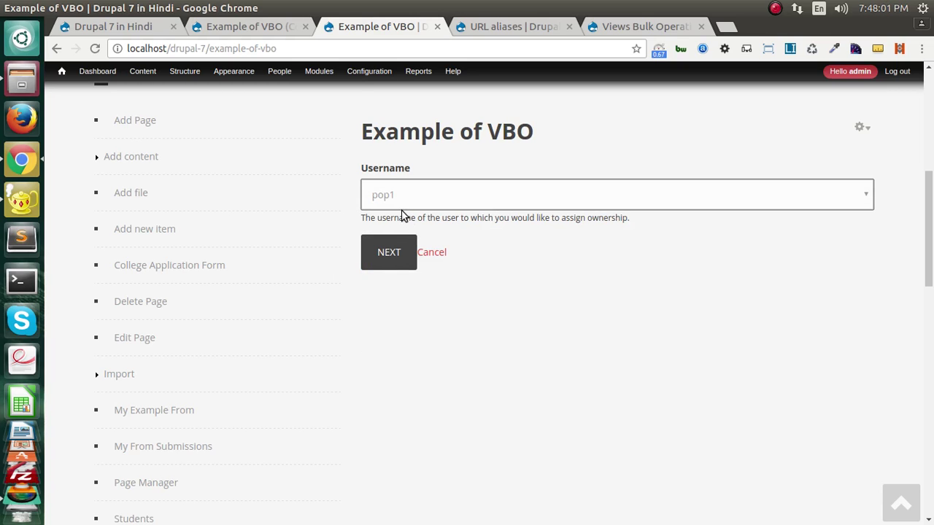
left_click(383, 259)
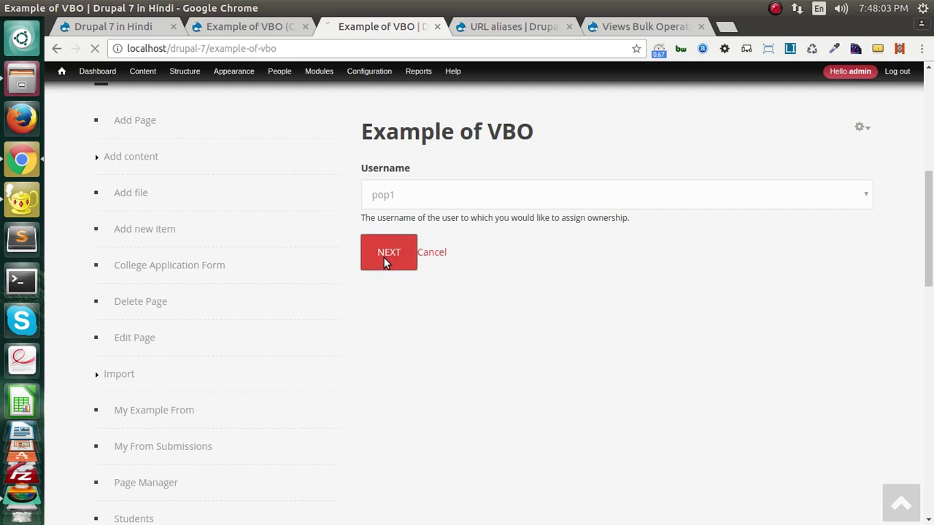
scroll(382, 257, "down", 5)
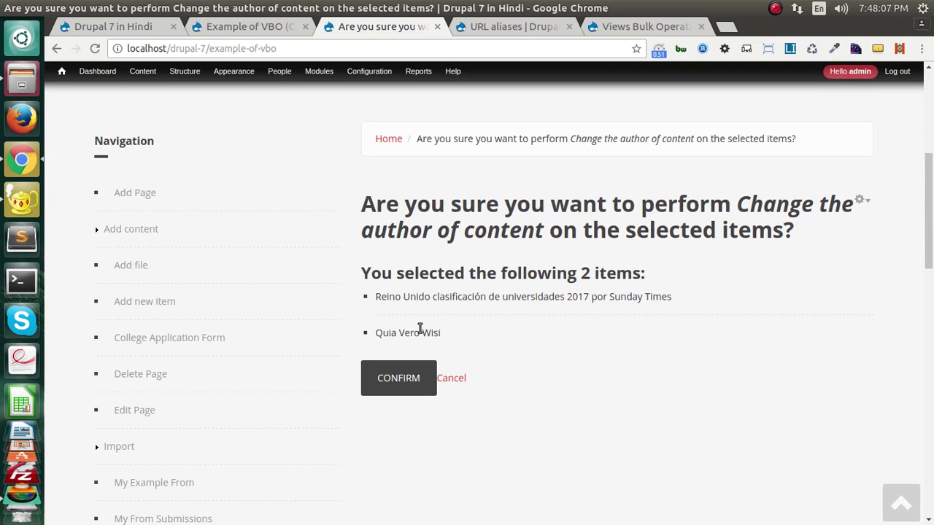
left_click(399, 371)
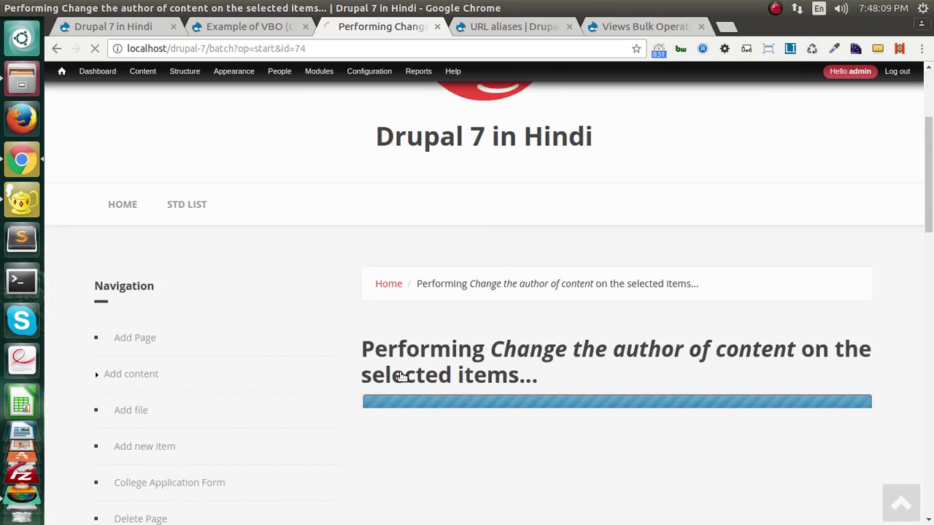
- Open the "Reino Unido" and "Quia Vero Wisi" articles in separate tabs and check their authors, including the first author's profile
scroll(402, 373, "down", 5)
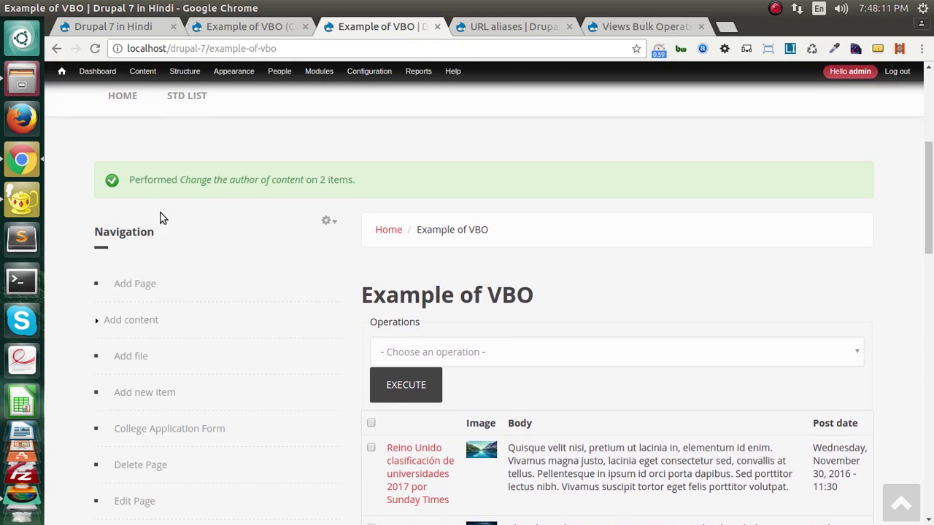
scroll(395, 310, "down", 4)
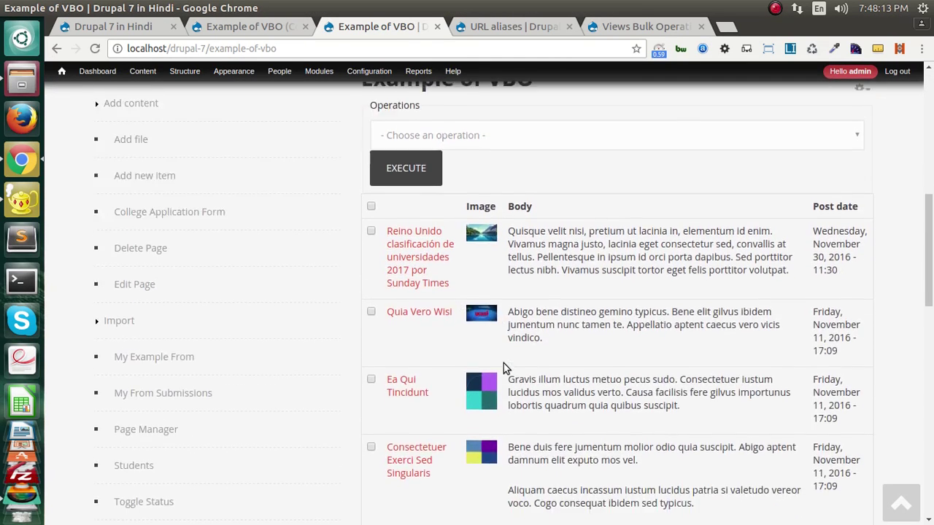
middle_click(398, 212)
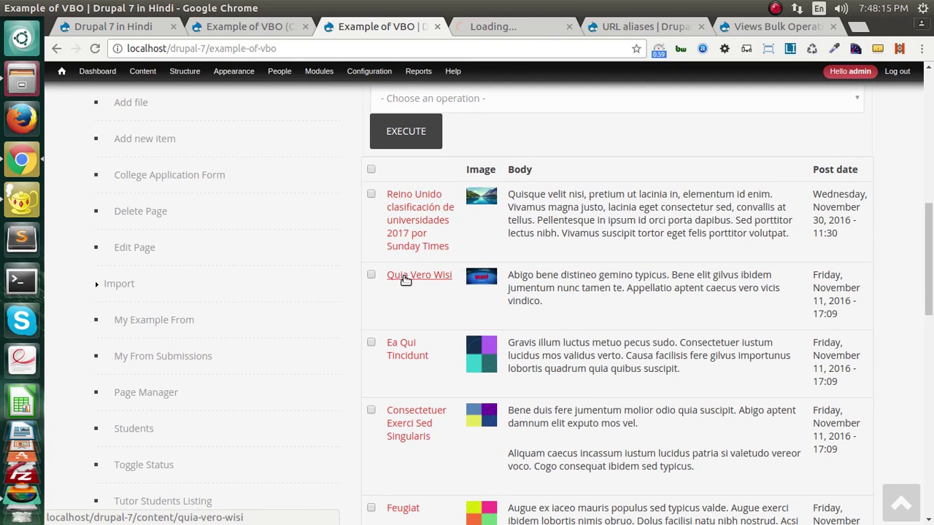
middle_click(403, 276)
left_click(453, 29)
scroll(448, 305, "down", 6)
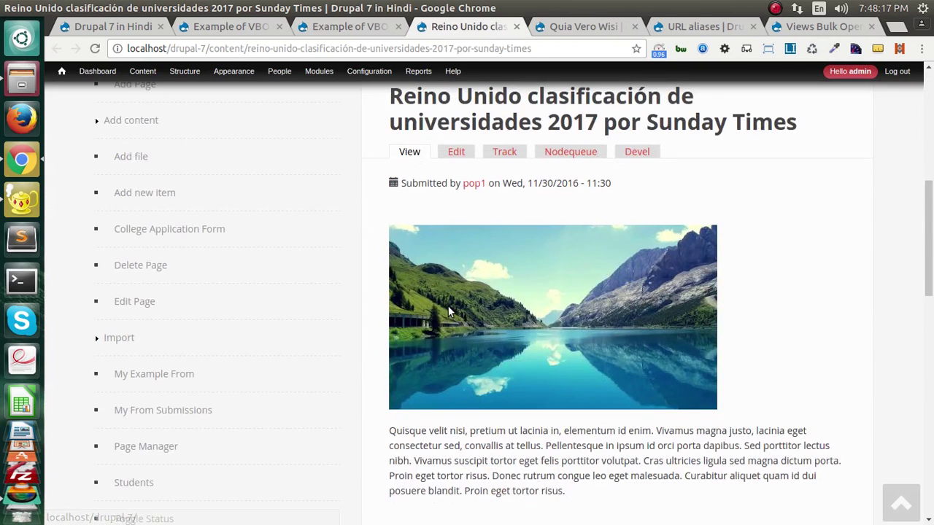
left_click(483, 185)
left_click(569, 29)
scroll(438, 343, "down", 4)
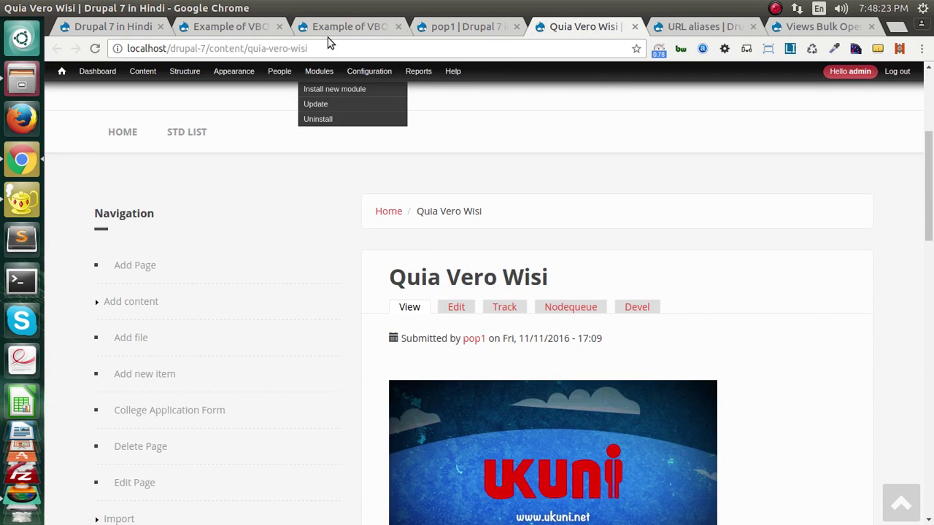
- Open "Ea Qui Tincidunt" and "Consectetuer Exerci Sed Singularis" from the listing in separate tabs and check who submitted them
left_click(327, 28)
middle_click(416, 354)
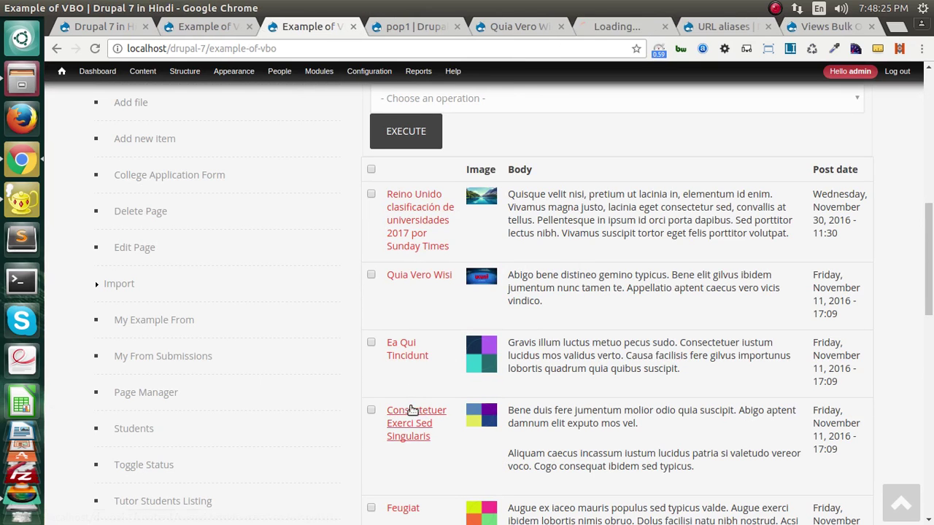
middle_click(411, 411)
left_click(562, 26)
scroll(530, 261, "down", 4)
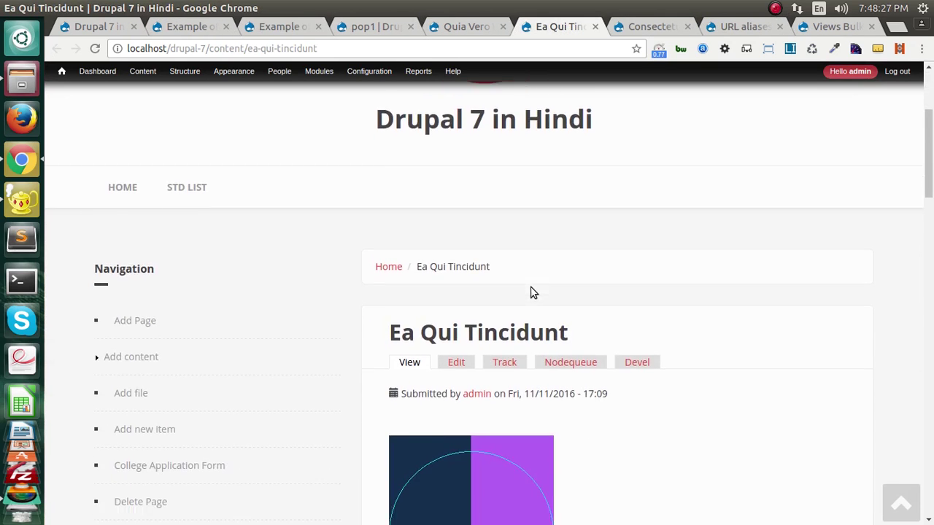
left_click(628, 29)
scroll(469, 342, "down", 5)
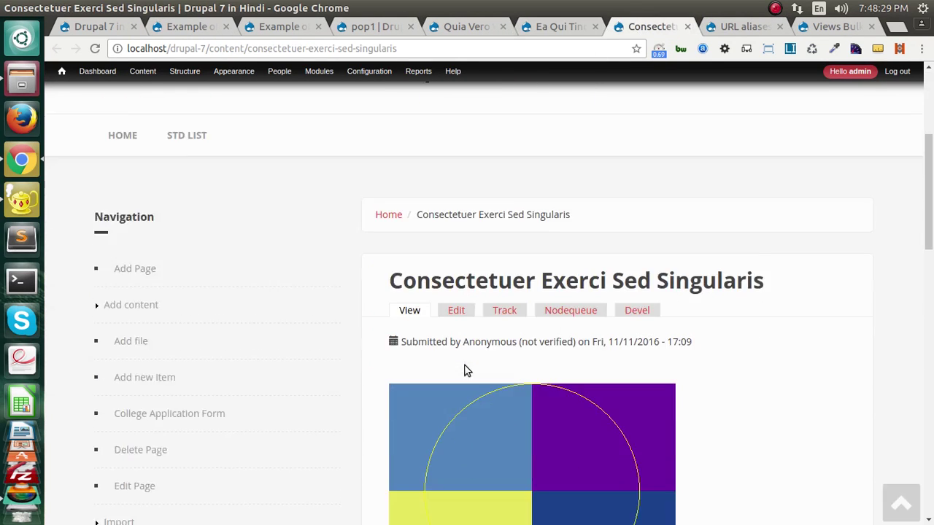
- Close the tabs of the Consectetuer, Ea Qui Tincidunt and Quia Vero Wisi articles and return to the Example of VBO listing
middle_click(640, 27)
middle_click(547, 33)
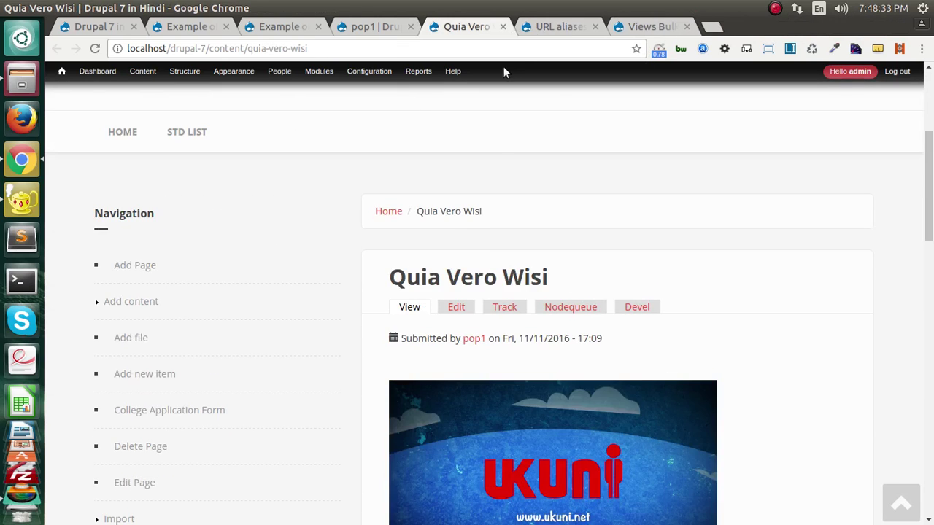
middle_click(459, 27)
left_click(310, 27)
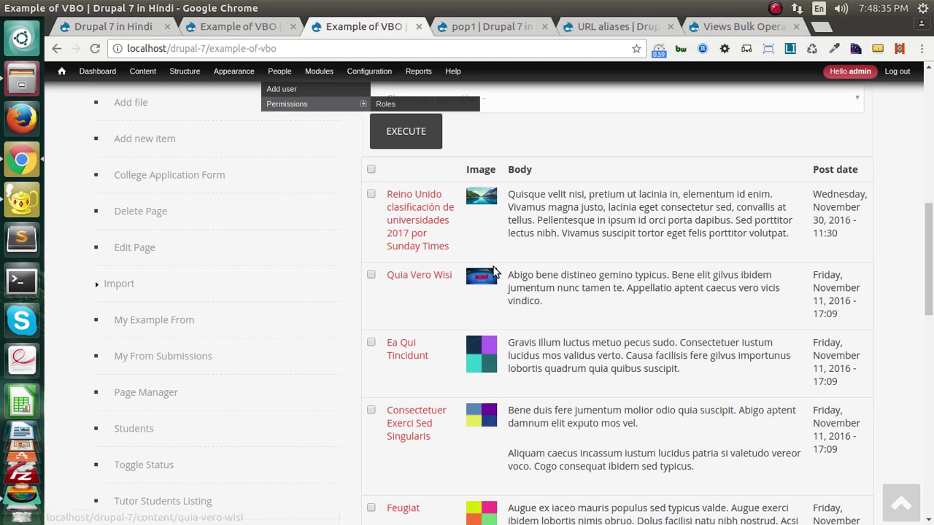
- Choose "Update node alias" as the bulk operation for the article listing
scroll(525, 268, "up", 4)
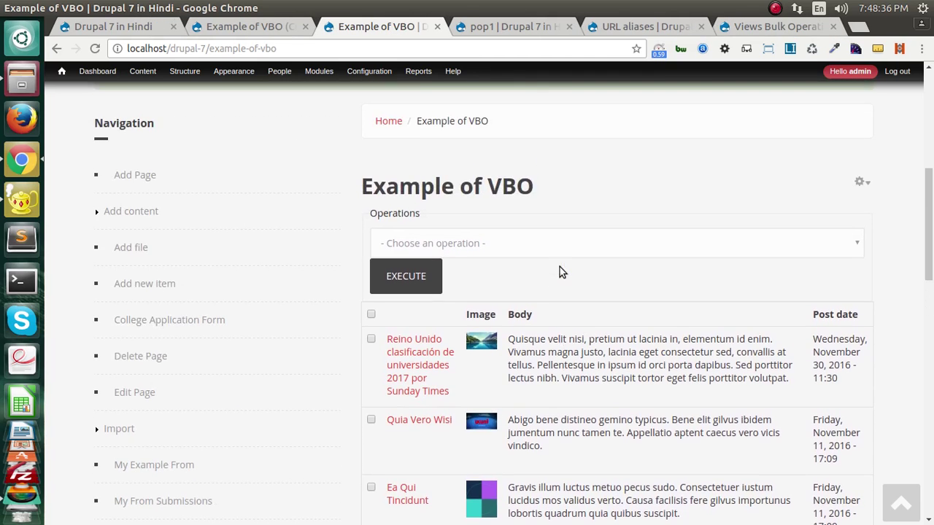
left_click(428, 244)
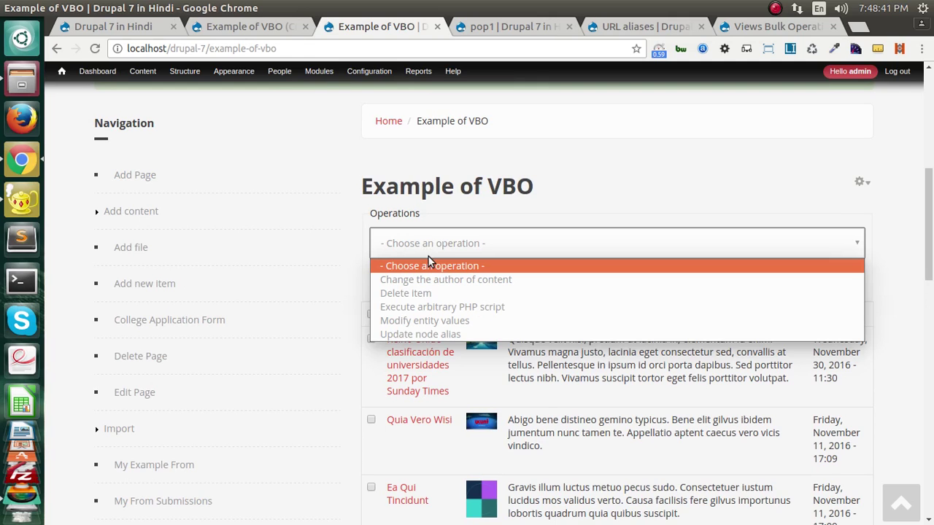
left_click(416, 334)
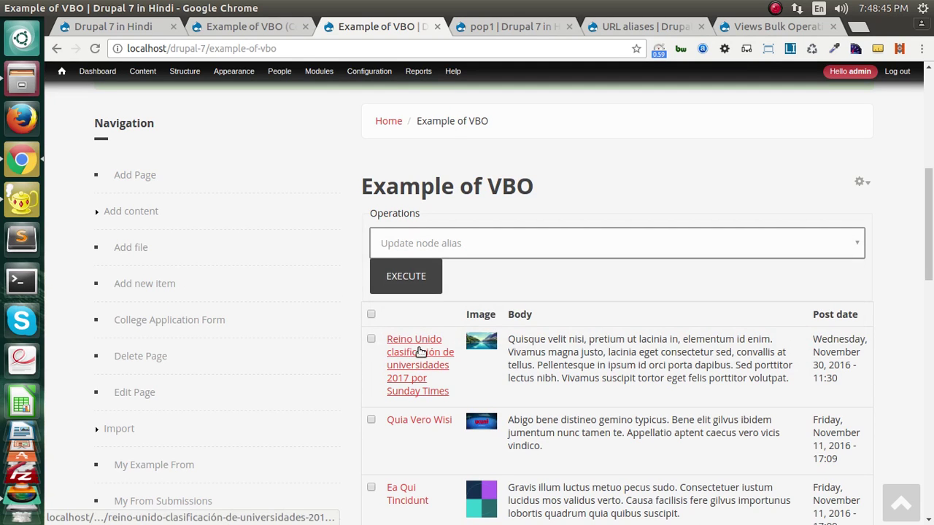
- Open the "Reino Unido" article in a separate tab and examine the alias portion of its URL
left_click(418, 354)
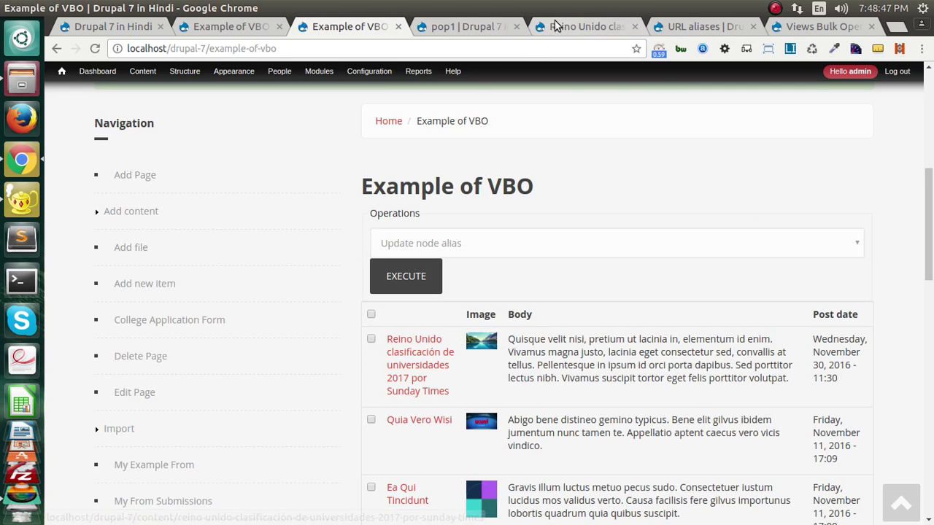
left_click_drag(210, 51, 536, 55)
left_click(562, 48)
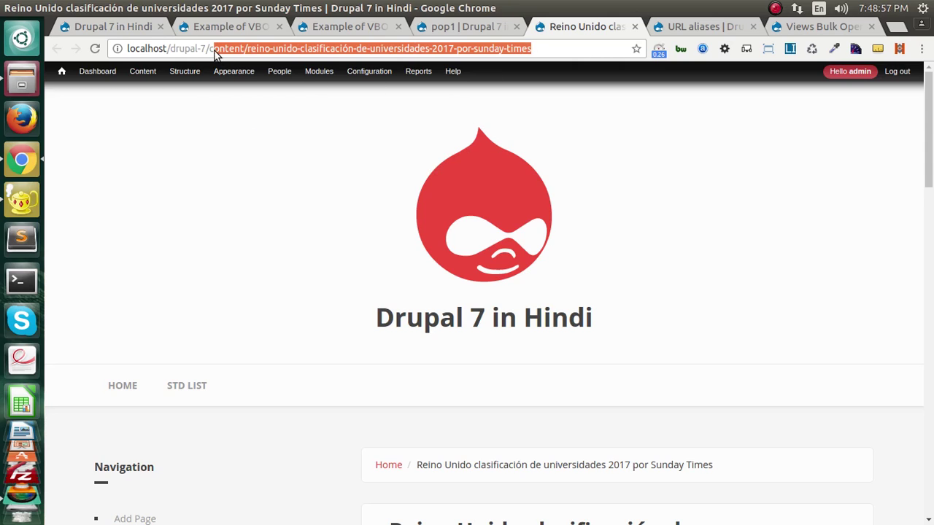
left_click_drag(209, 49, 535, 59)
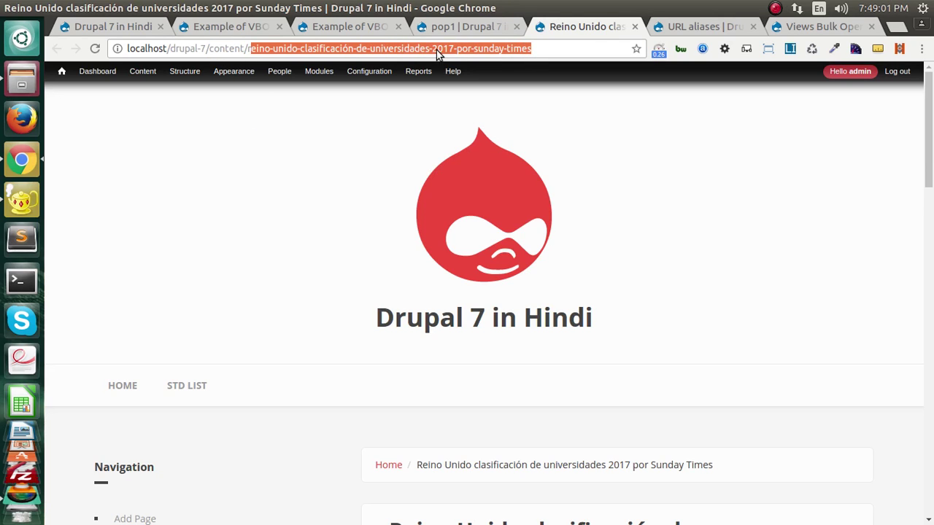
- Switch to the URL aliases page and look over its blog and file path patterns
left_click(699, 28)
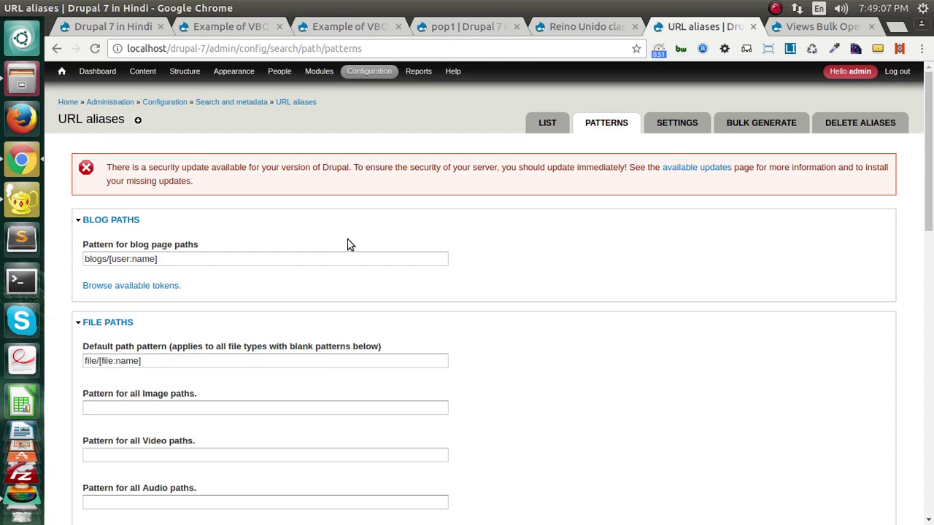
scroll(347, 244, "down", 2)
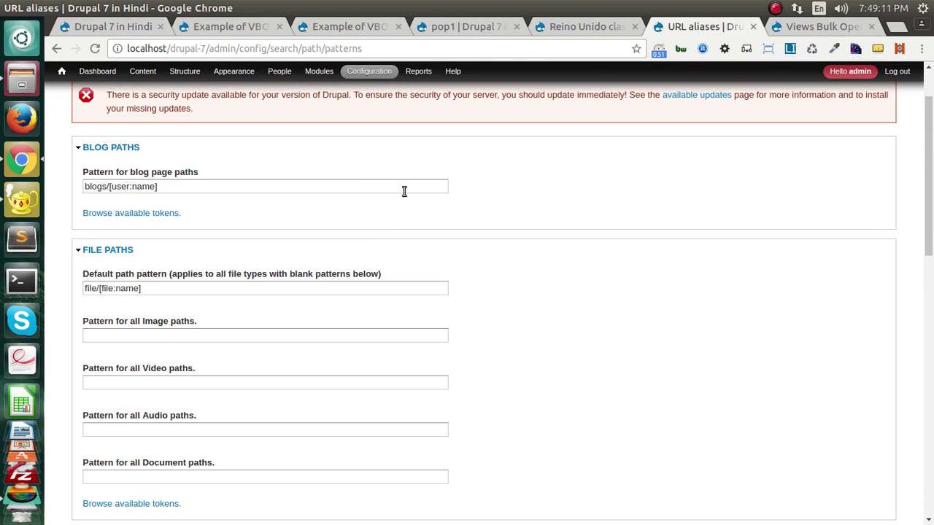
scroll(418, 197, "down", 3)
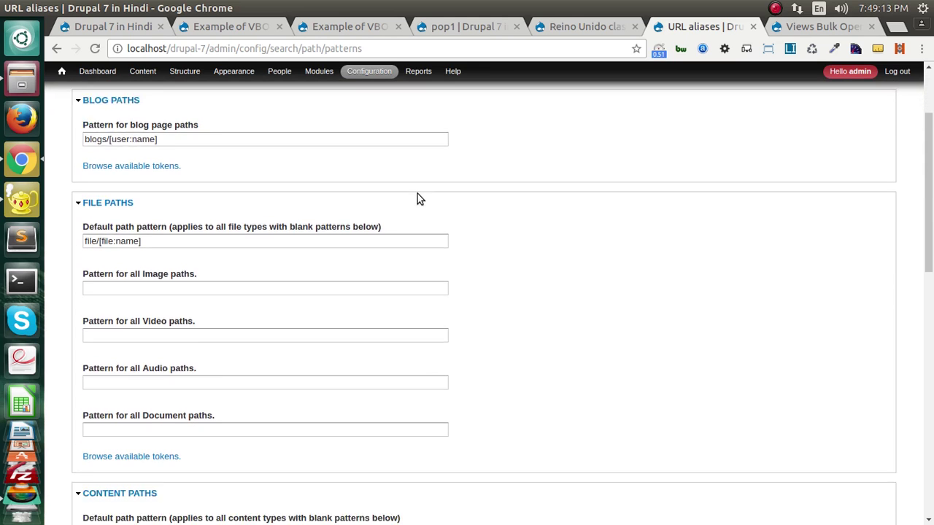
scroll(417, 194, "down", 3)
scroll(412, 204, "up", 8)
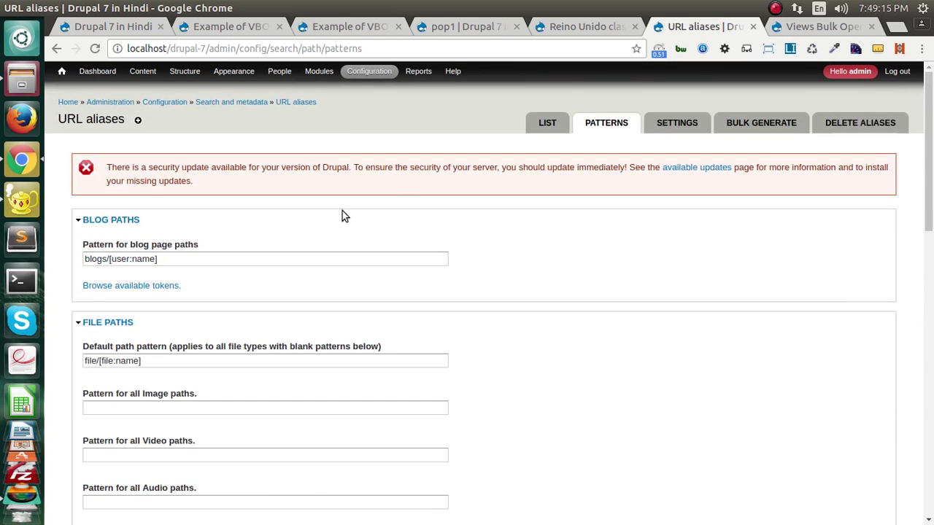
- Open the Patterns page for URL aliases from the site's Search and metadata configuration
mouse_move(318, 70)
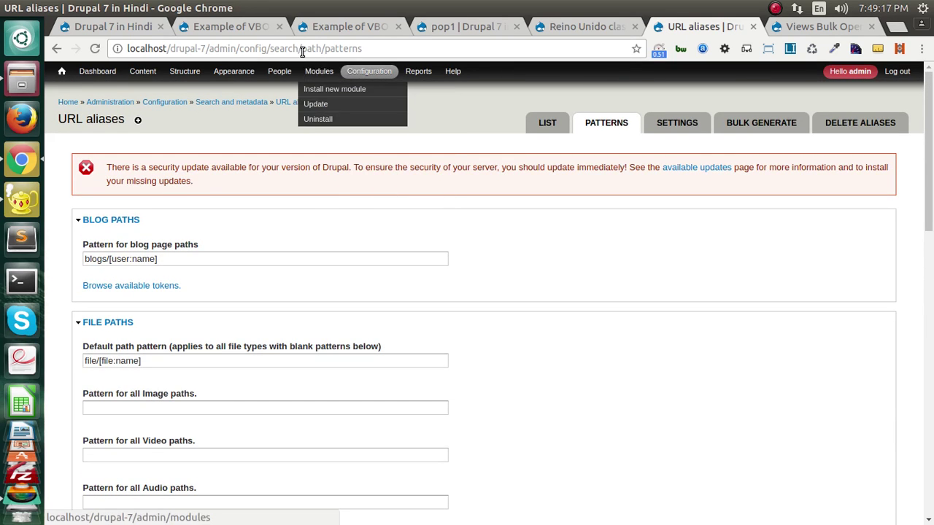
mouse_move(358, 72)
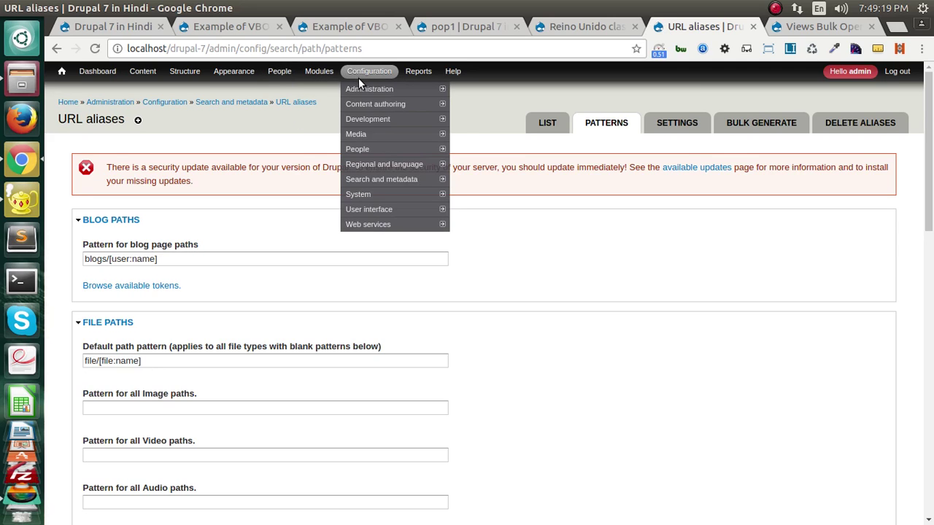
mouse_move(388, 181)
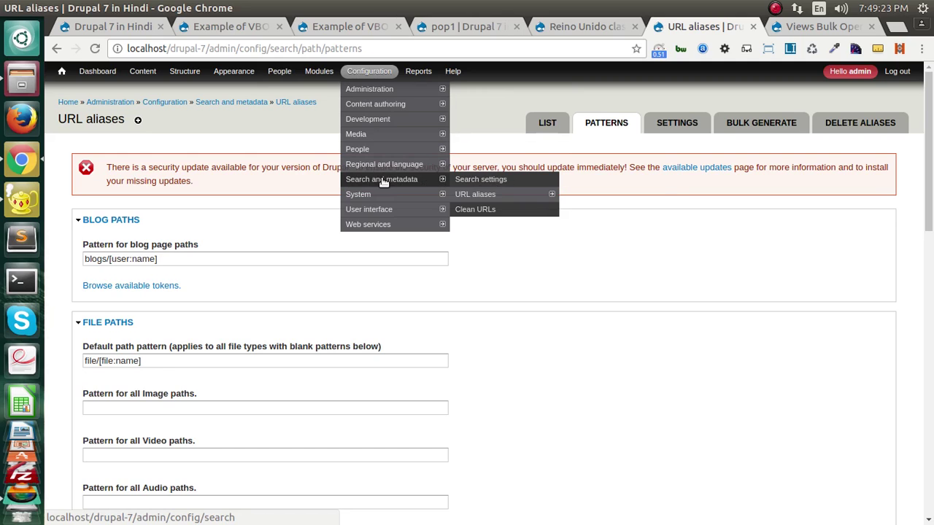
mouse_move(468, 198)
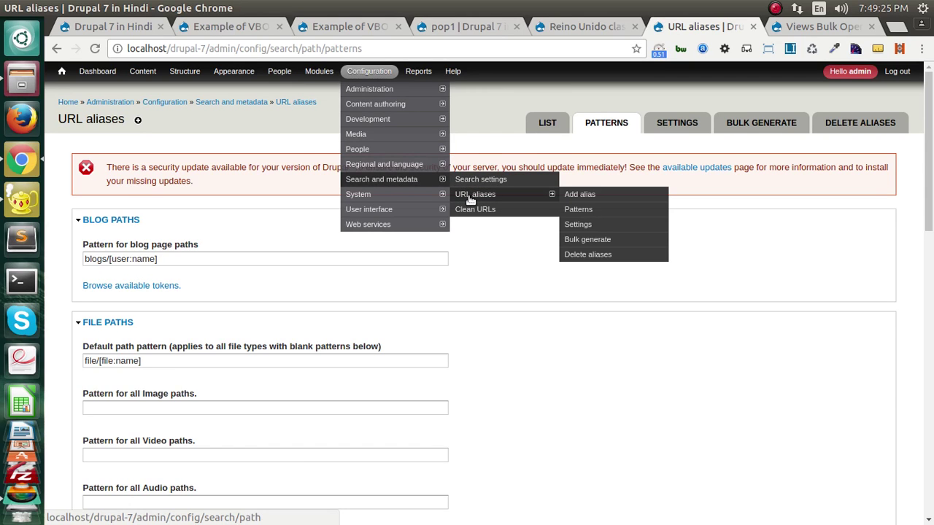
left_click(578, 210)
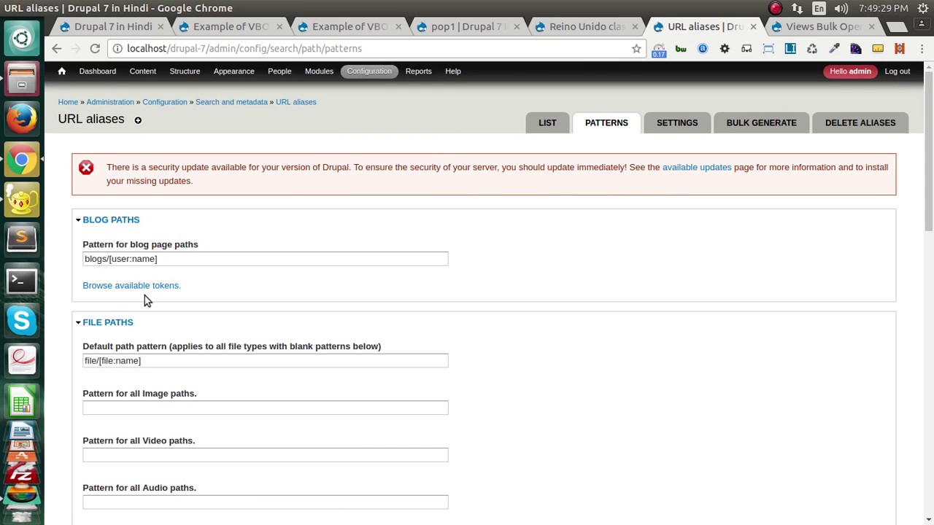
- Review the path patterns for each content type and examine the default pattern for content paths
scroll(145, 296, "down", 2)
scroll(143, 295, "up", 2)
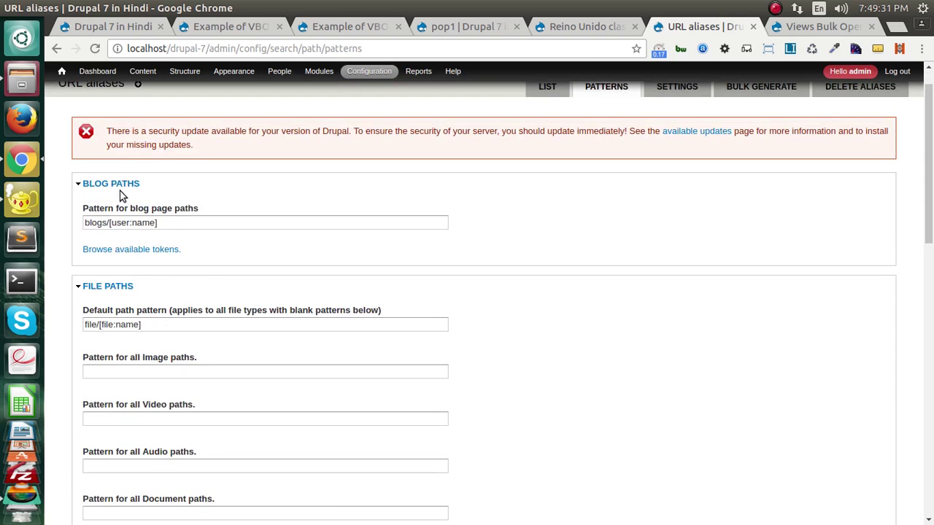
scroll(110, 211, "down", 11)
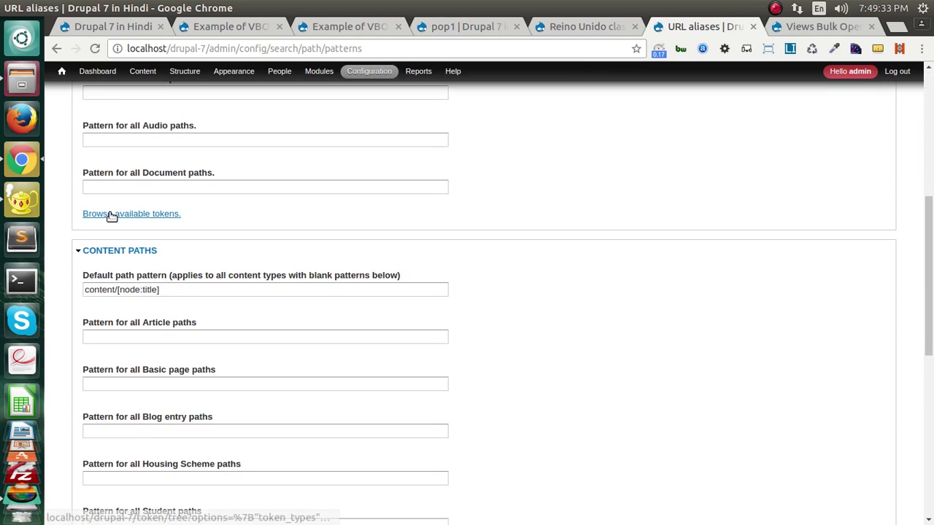
scroll(111, 218, "down", 6)
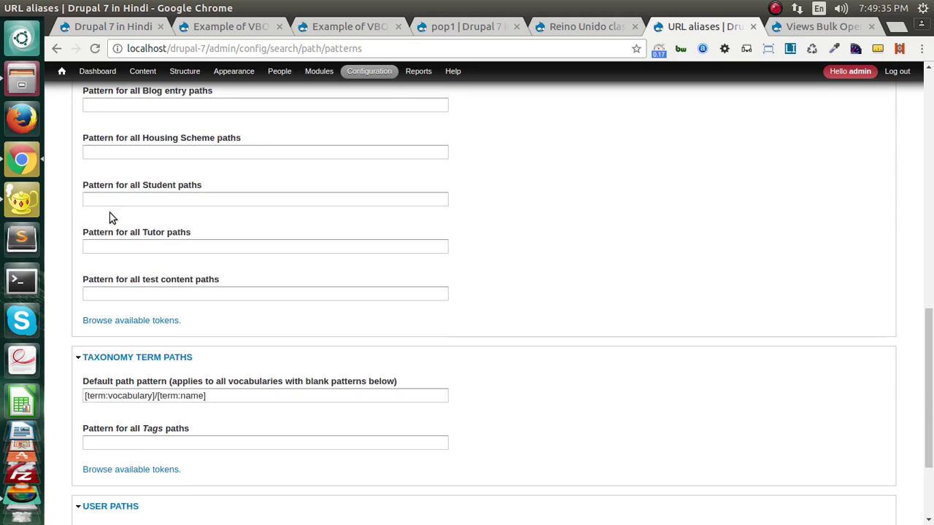
scroll(110, 218, "up", 3)
scroll(188, 253, "up", 2)
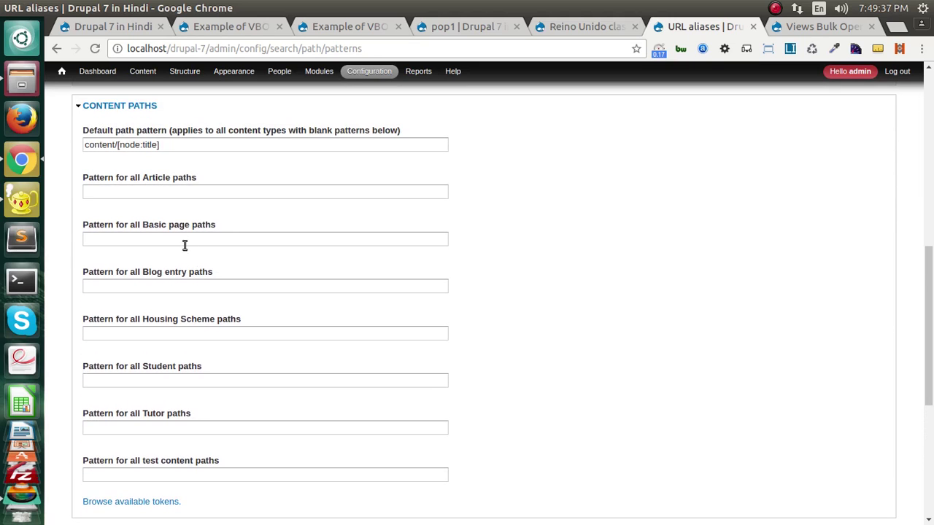
left_click(161, 191)
scroll(156, 184, "up", 1)
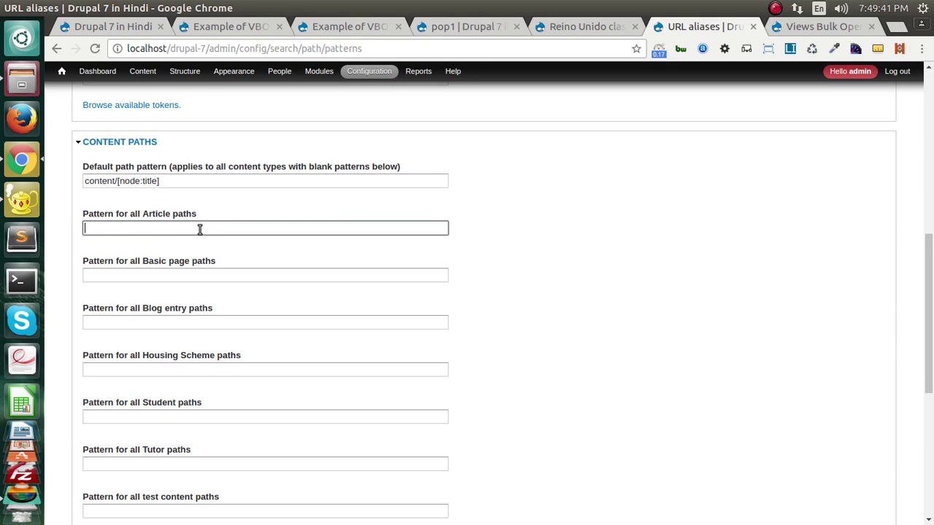
scroll(187, 228, "up", 1)
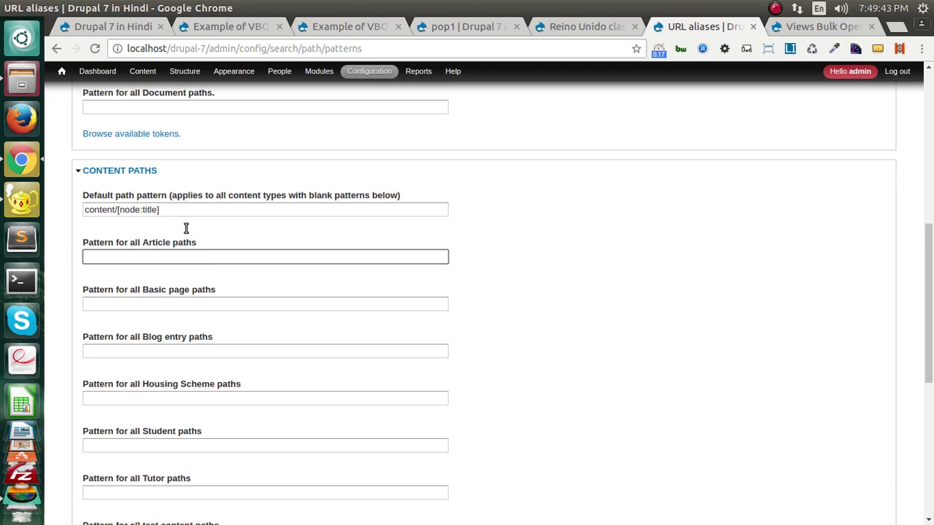
left_click_drag(172, 221, 85, 212)
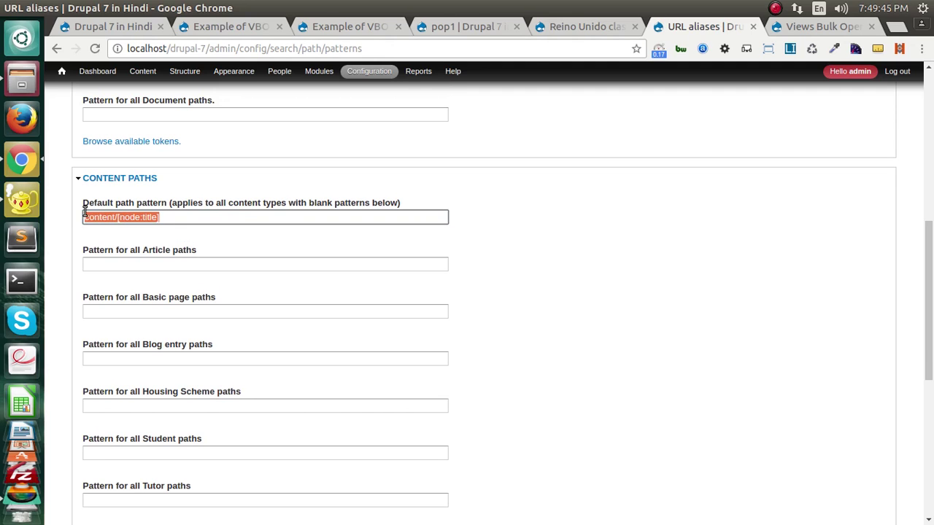
left_click(140, 221)
left_click_drag(166, 220, 90, 221)
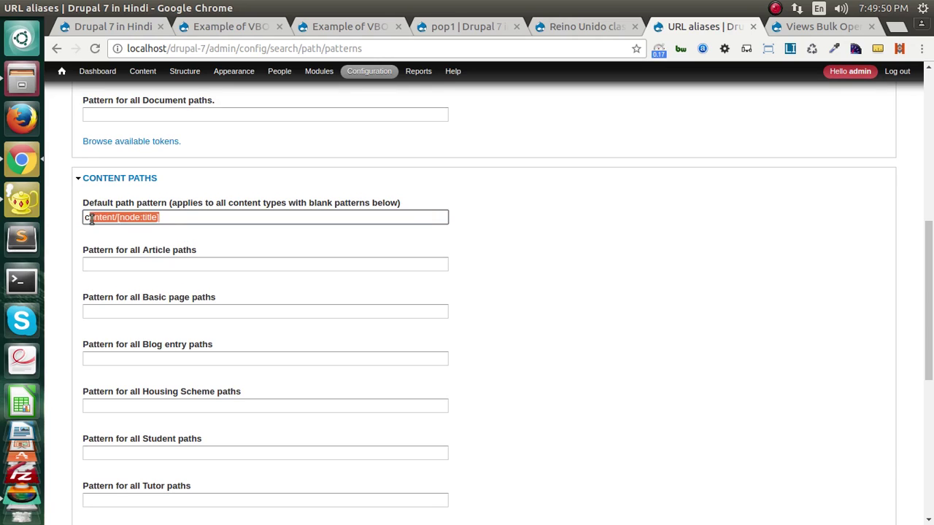
left_click(172, 217)
- Set the pattern for all Article paths to articles/[node:title], copying the title token from the default content pattern
left_click(139, 264)
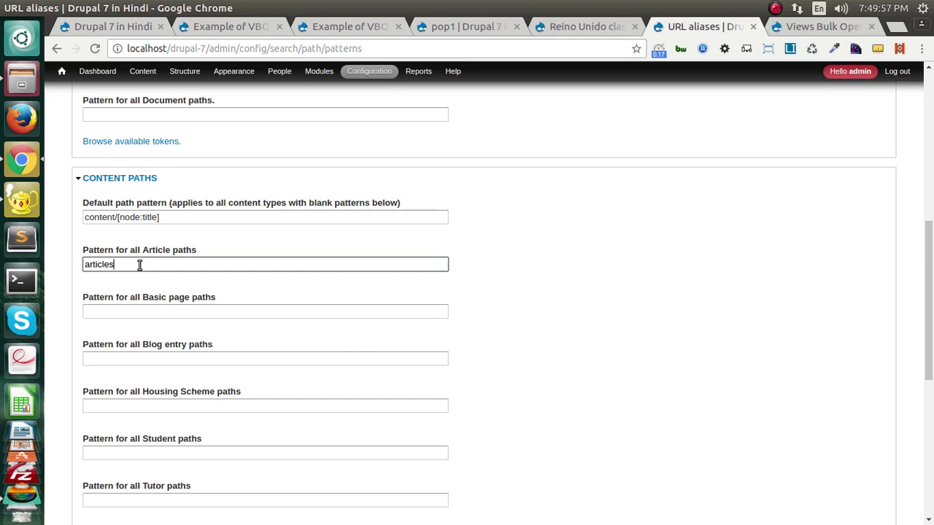
left_click_drag(118, 216, 170, 217)
key("ctrl+c")
left_click(170, 213)
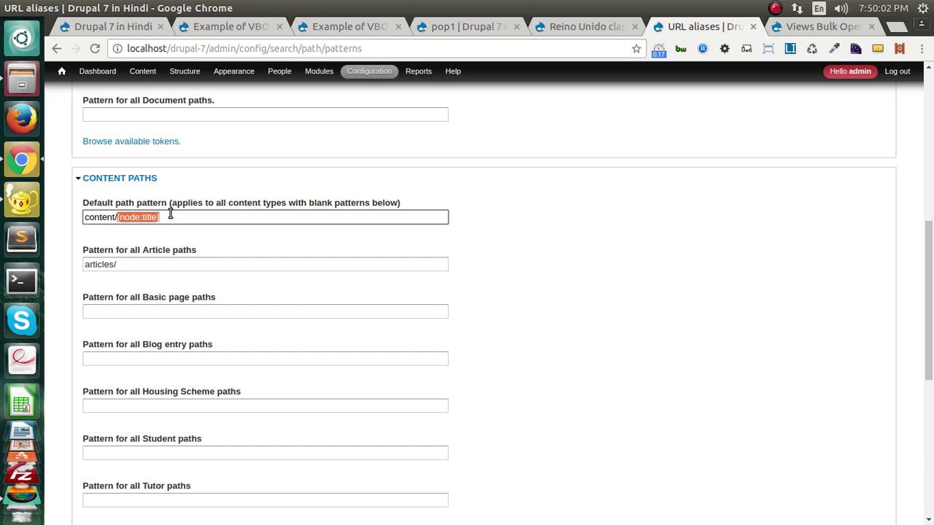
left_click(179, 263)
key("ctrl+v")
left_click(474, 282)
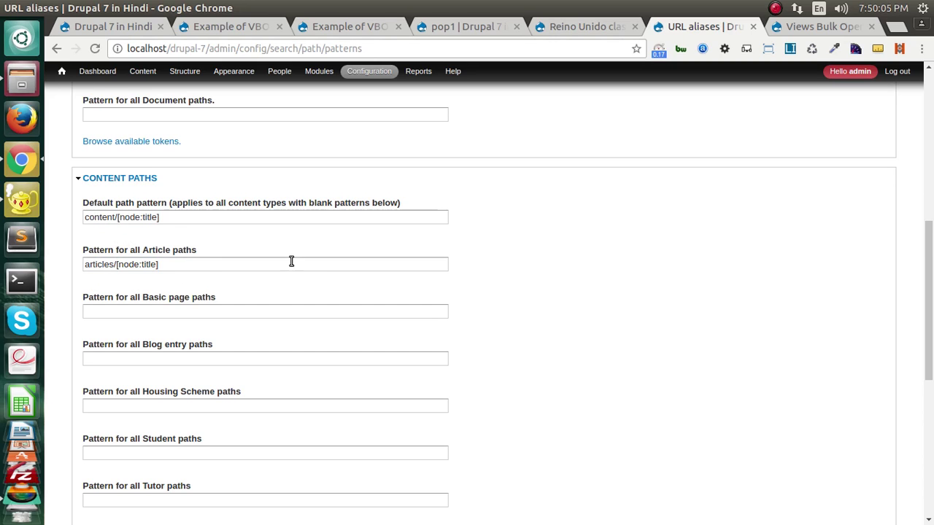
- Compare the new Article path pattern with the "Reino Unido" article's URL and save the pattern configuration
left_click_drag(179, 263, 75, 251)
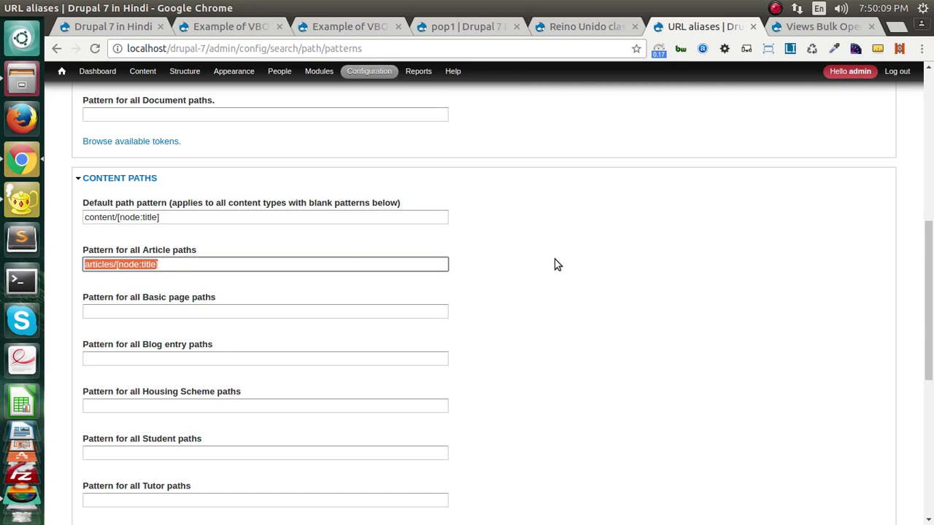
left_click(432, 28)
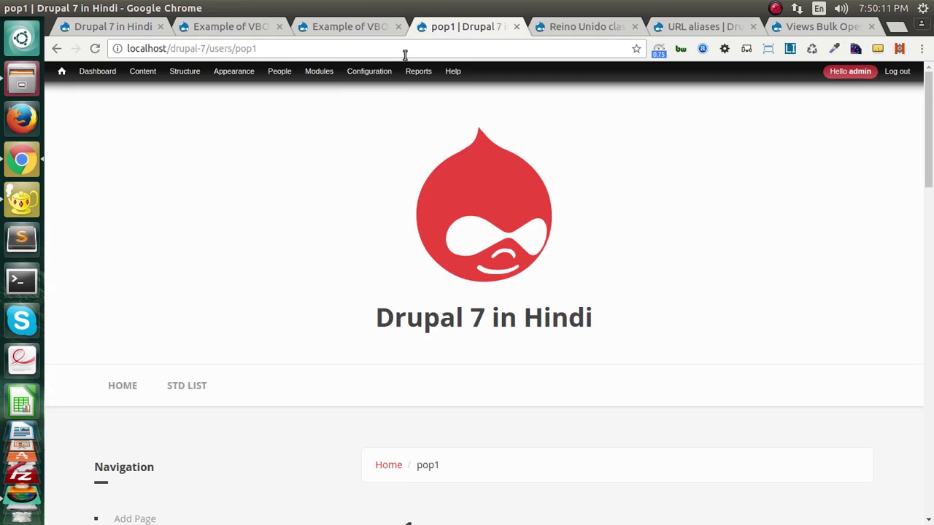
left_click(556, 26)
left_click_drag(201, 49, 588, 54)
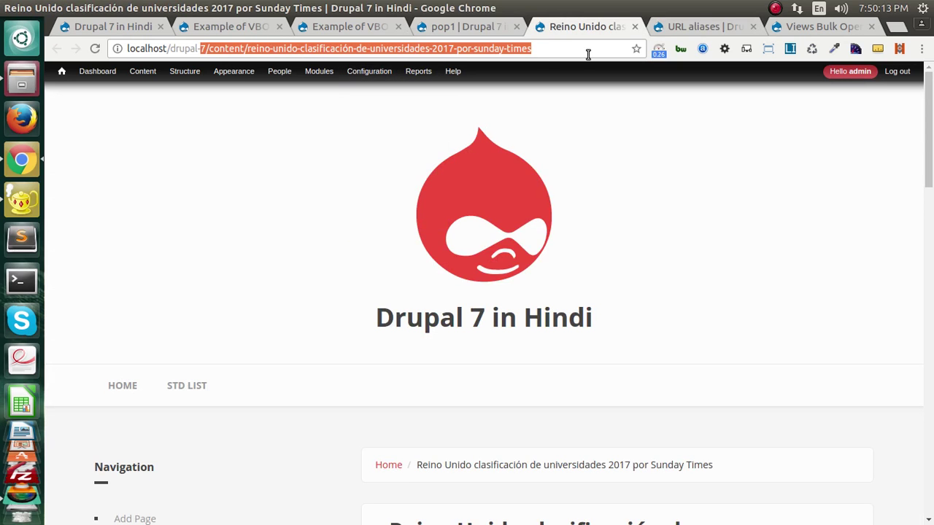
left_click(677, 28)
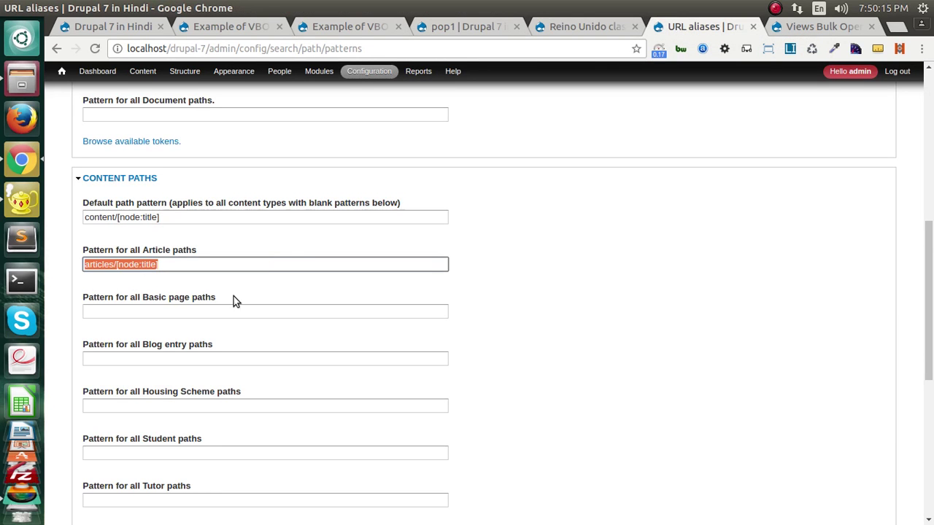
scroll(188, 431, "down", 6)
left_click(114, 473)
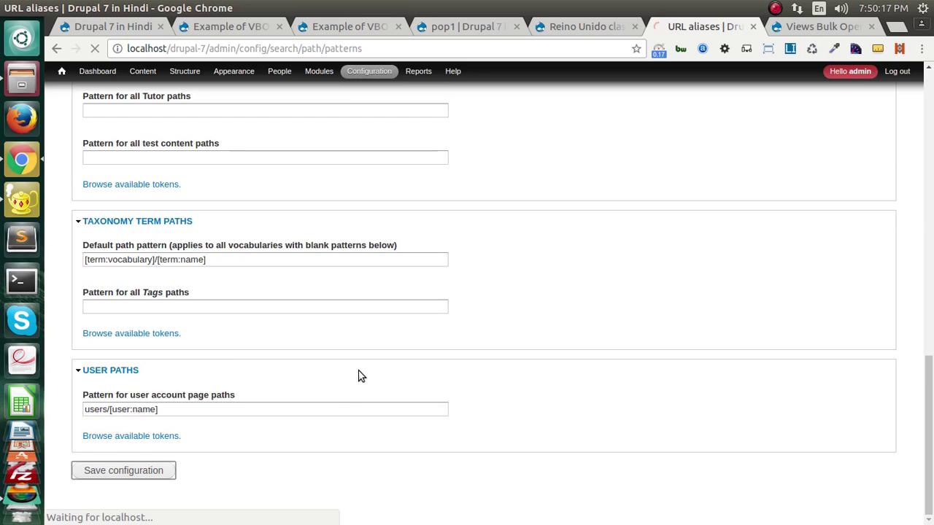
- Recheck the "Reino Unido" article's URL, then return to the Example of VBO listing and reload it
left_click(572, 27)
left_click(448, 28)
left_click(568, 28)
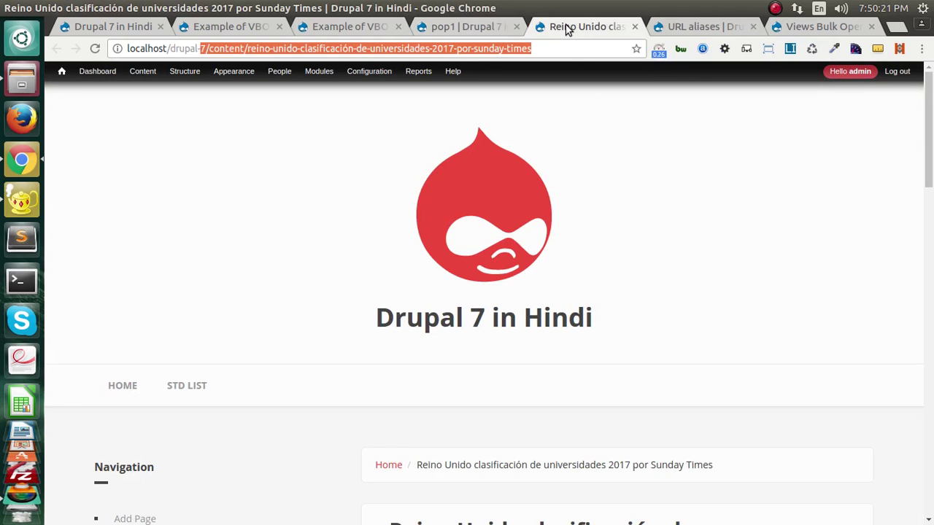
left_click(448, 28)
left_click(333, 28)
mouse_move(331, 71)
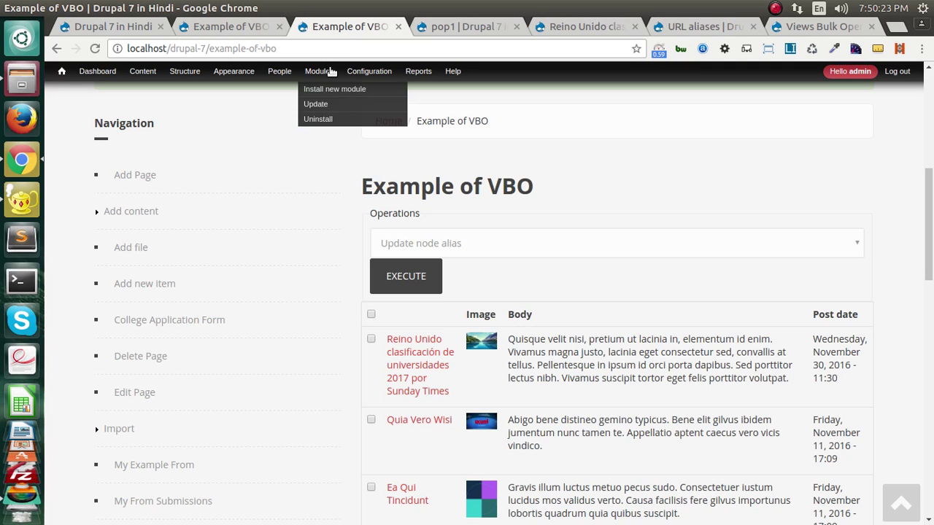
scroll(562, 208, "down", 2)
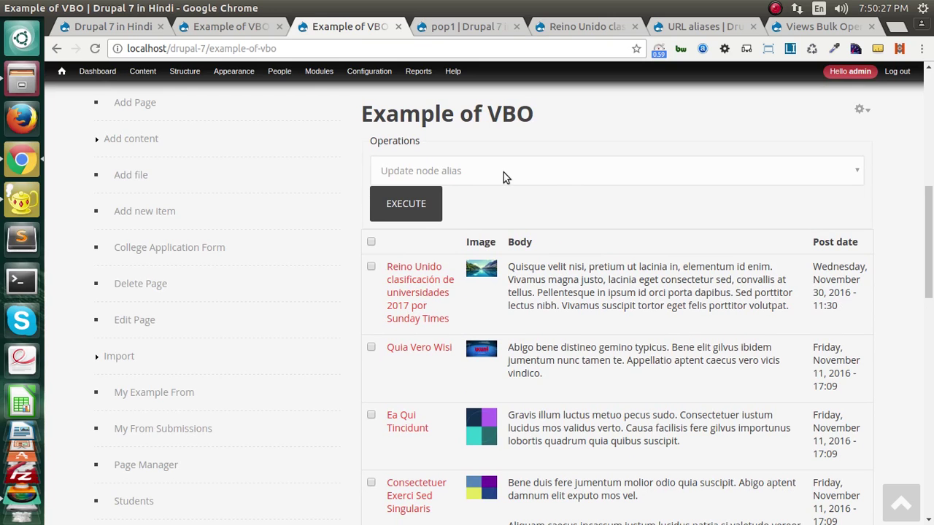
key("F5")
- Run the "Update node alias" bulk operation on the "Reino Unido" article and confirm it
scroll(484, 197, "down", 3)
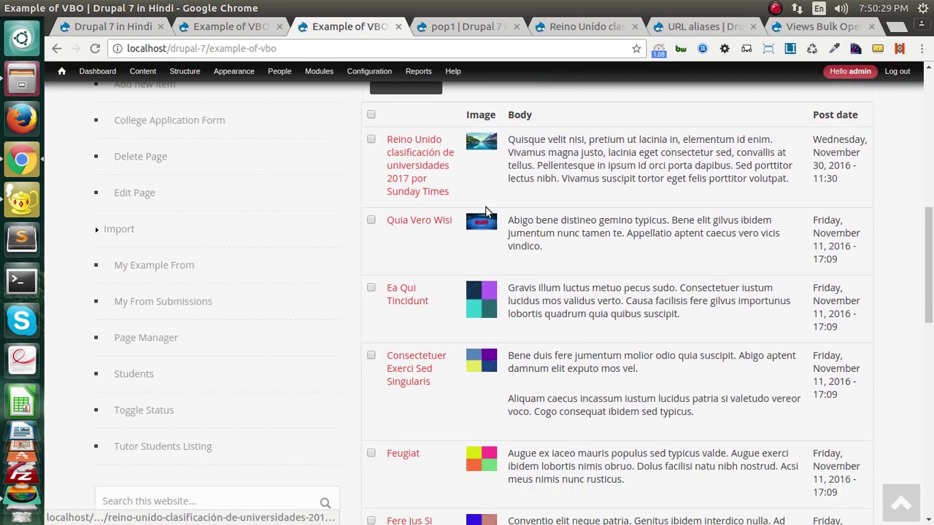
left_click(371, 139)
scroll(423, 160, "up", 3)
left_click(429, 152)
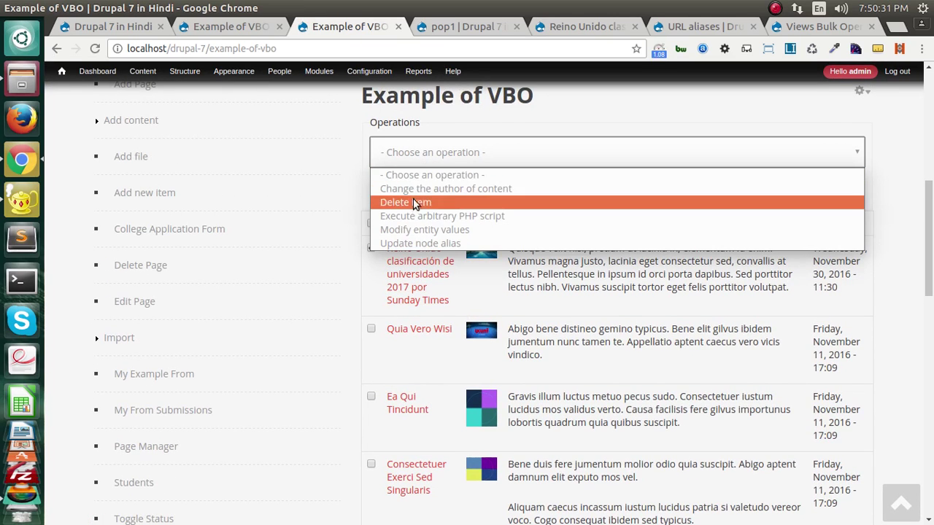
left_click(415, 242)
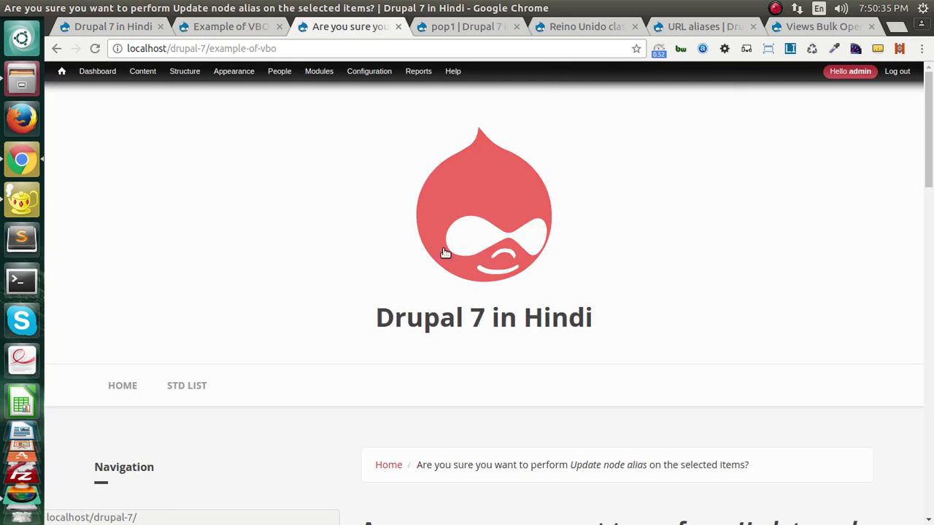
scroll(438, 270, "down", 5)
left_click(406, 323)
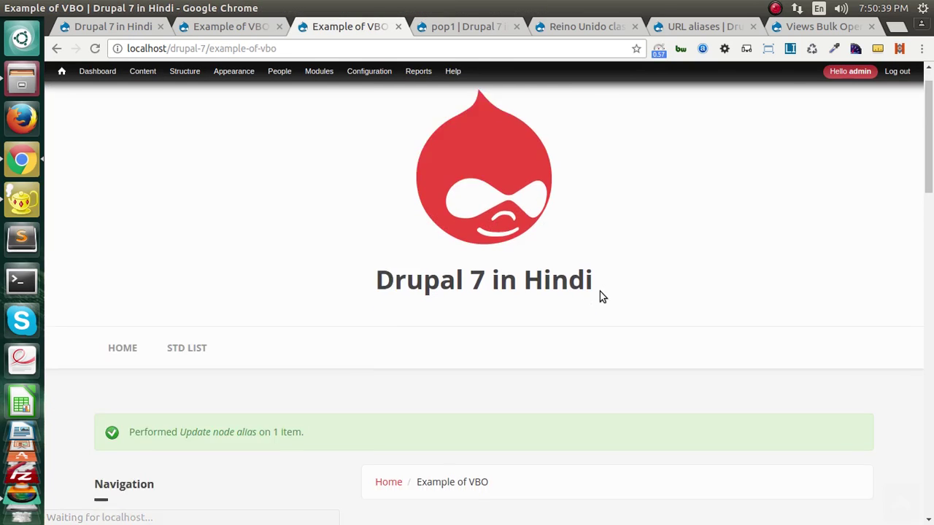
- Check the status message of the bulk operation and look over the article listing
scroll(234, 299, "down", 3)
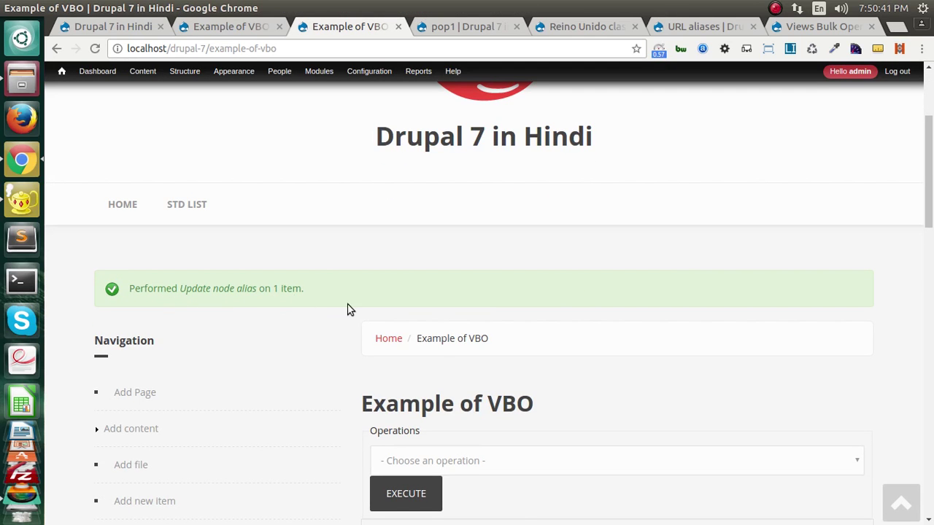
scroll(394, 313, "down", 2)
scroll(486, 318, "down", 1)
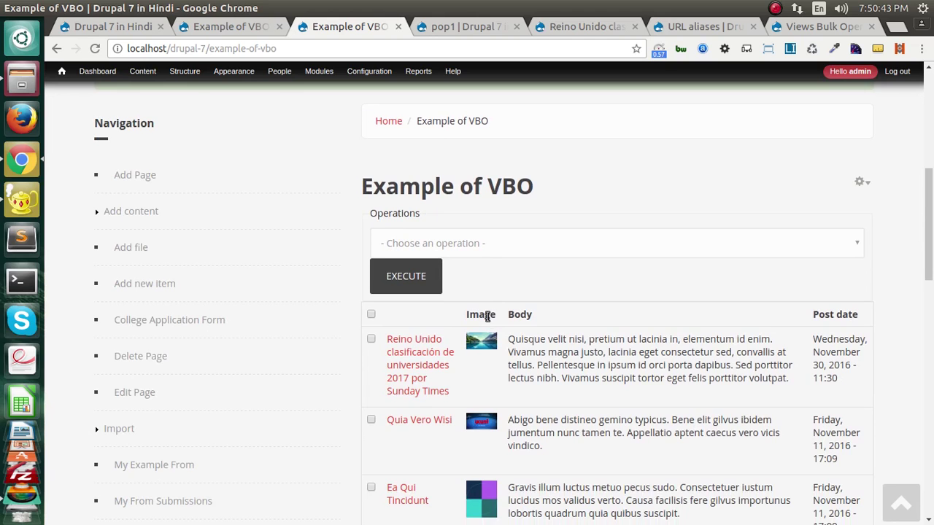
scroll(487, 316, "up", 1)
scroll(574, 309, "down", 1)
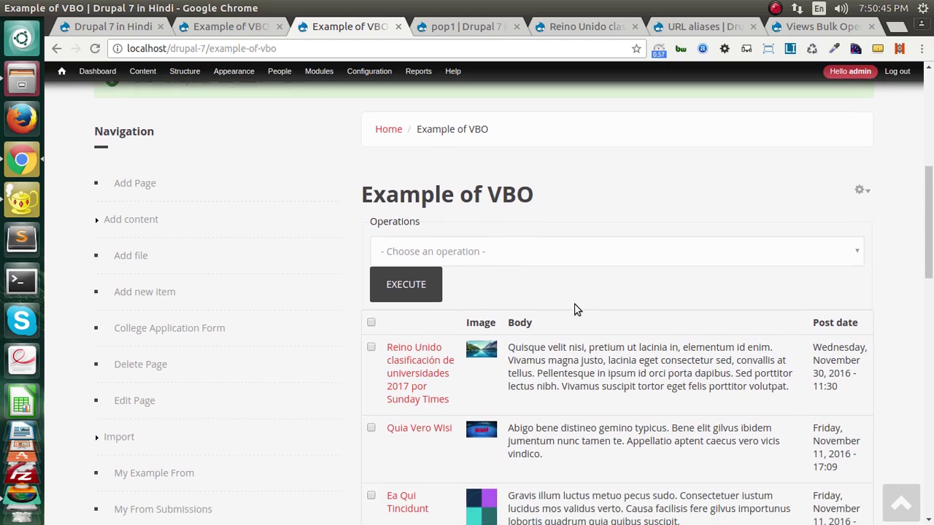
- Open the "Reino Unido" article in a separate tab, examine its URL alias and return to the Example of VBO listing
middle_click(401, 345)
left_click(410, 26)
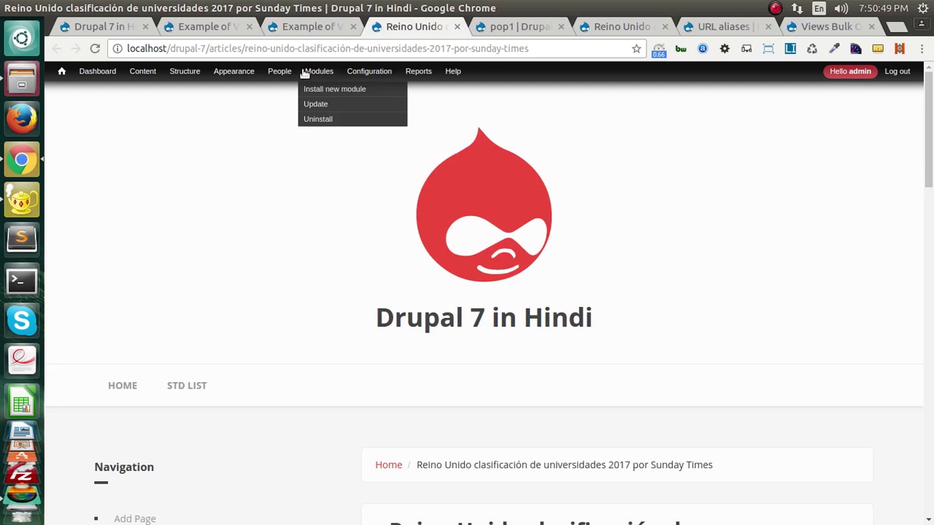
left_click_drag(209, 48, 540, 42)
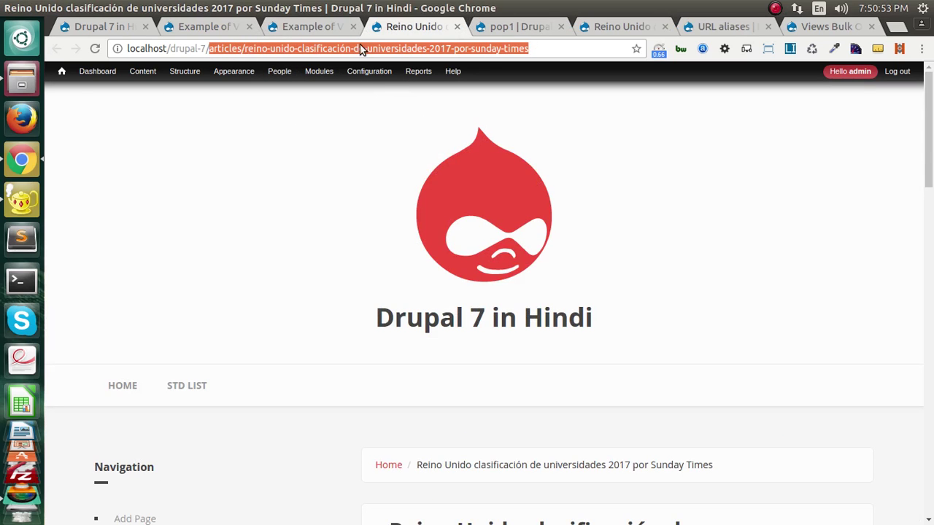
left_click(302, 27)
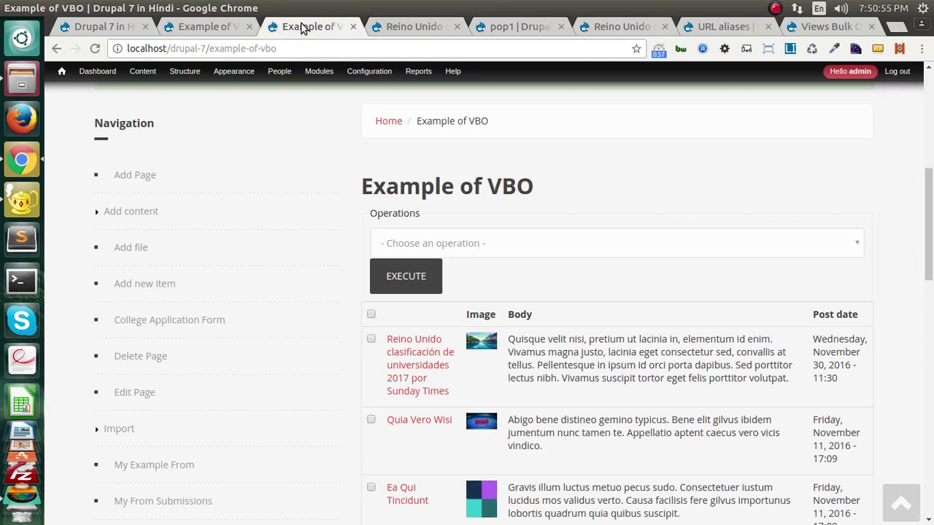
scroll(423, 332, "down", 3)
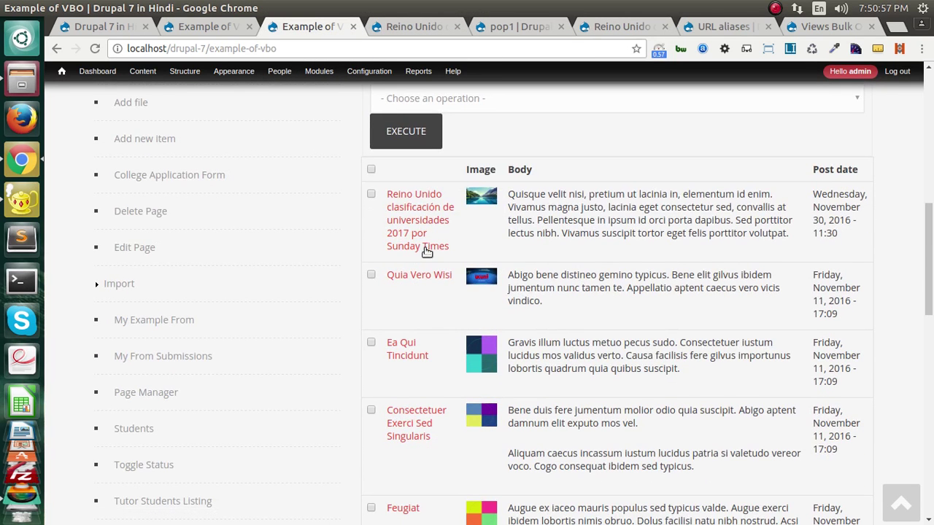
left_click(371, 170)
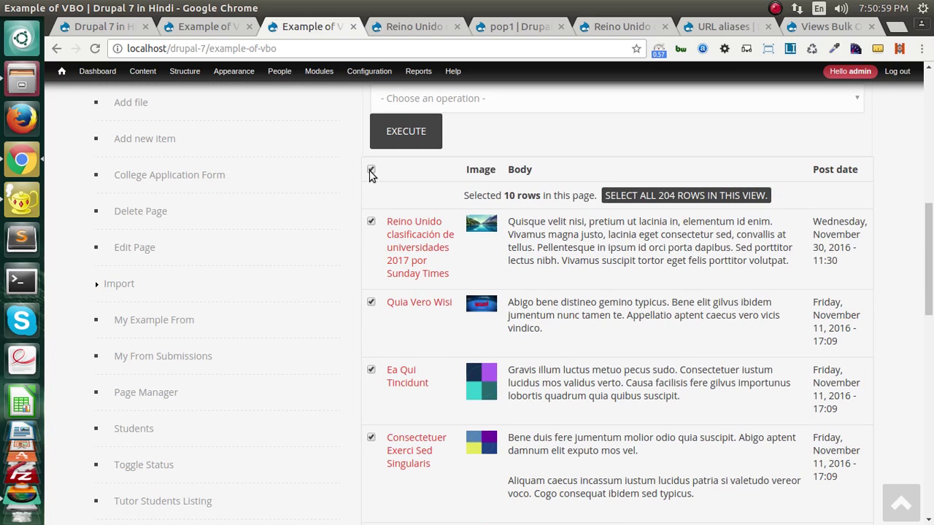
left_click(371, 171)
- Execute the "Modify entity values" bulk operation on the "Reino Unido" and "Quia Vero Wisi" articles
scroll(394, 190, "up", 3)
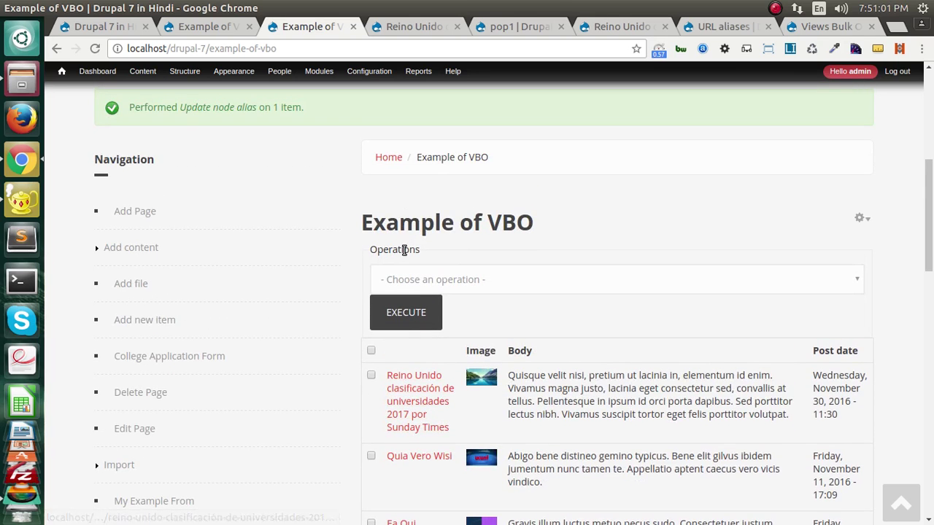
left_click(415, 281)
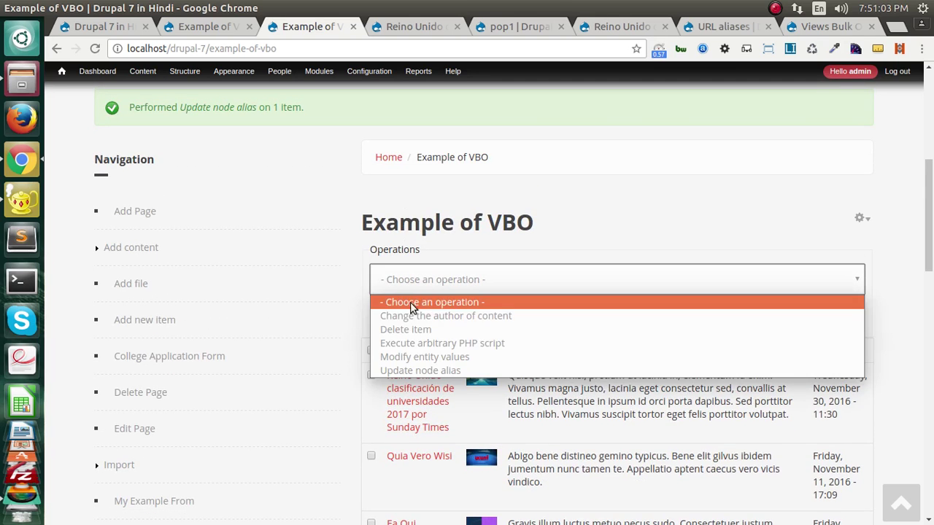
left_click(413, 359)
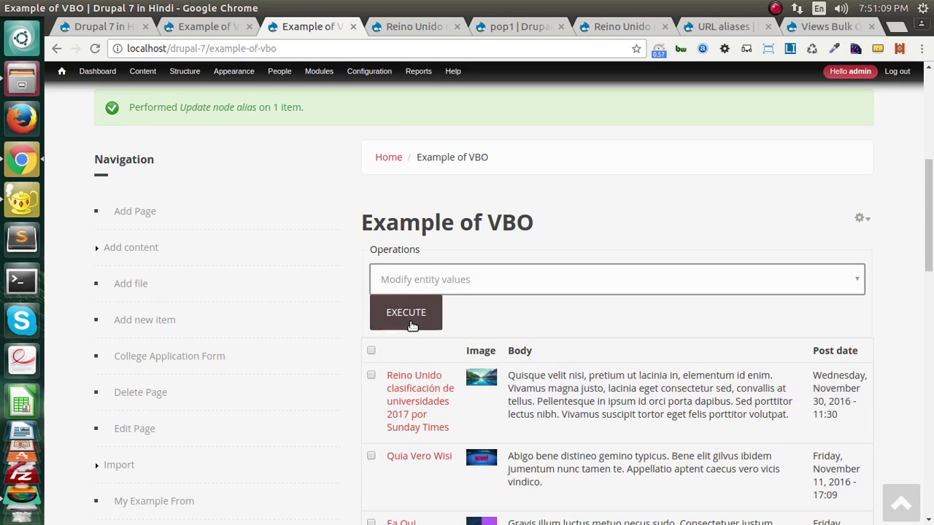
left_click(408, 315)
scroll(397, 327, "down", 6)
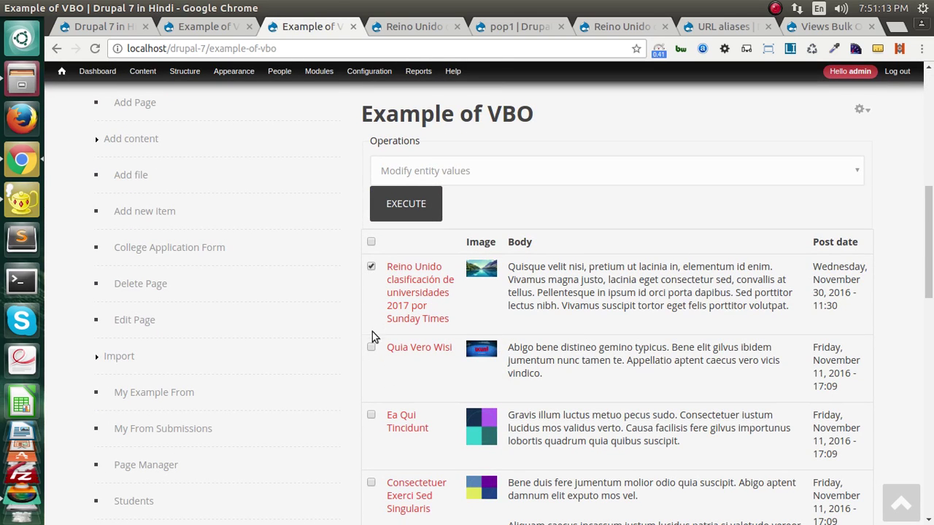
left_click(416, 167)
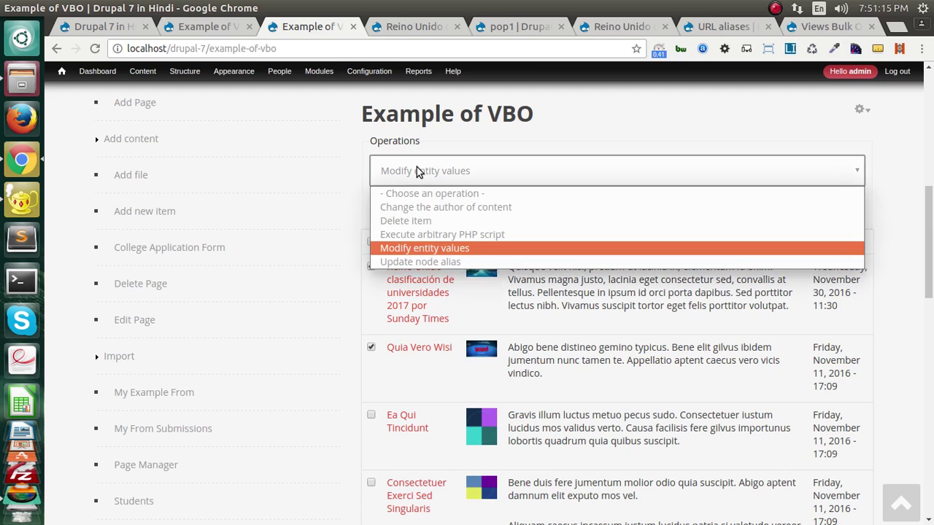
left_click(416, 167)
left_click(409, 206)
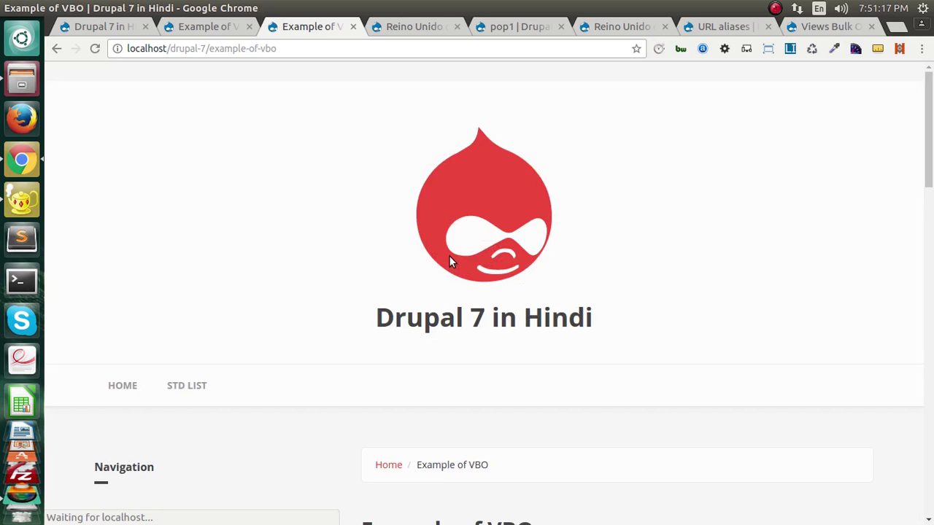
- Include the Body field in the modification and enter "hi this new body" as its new text
scroll(449, 256, "down", 2)
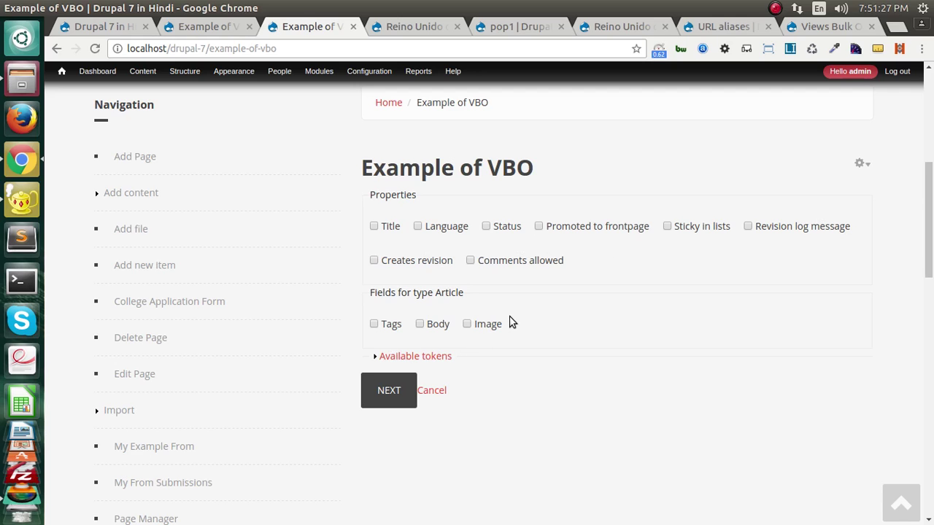
left_click(420, 326)
scroll(423, 372, "down", 5)
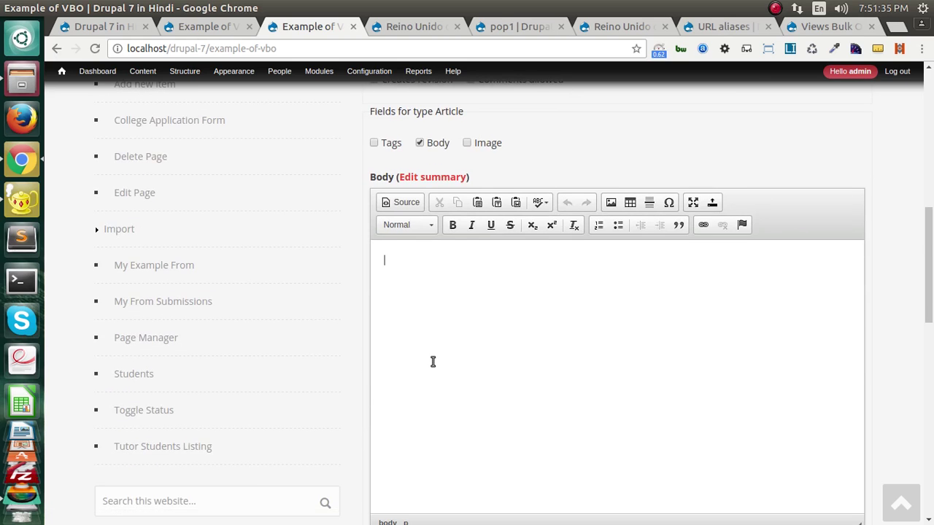
type("i tghius")
key("BackSpace")
key("BackSpace")
key("BackSpace")
type("his new body")
- Proceed with the new body value and confirm modifying the two selected articles
scroll(432, 361, "down", 5)
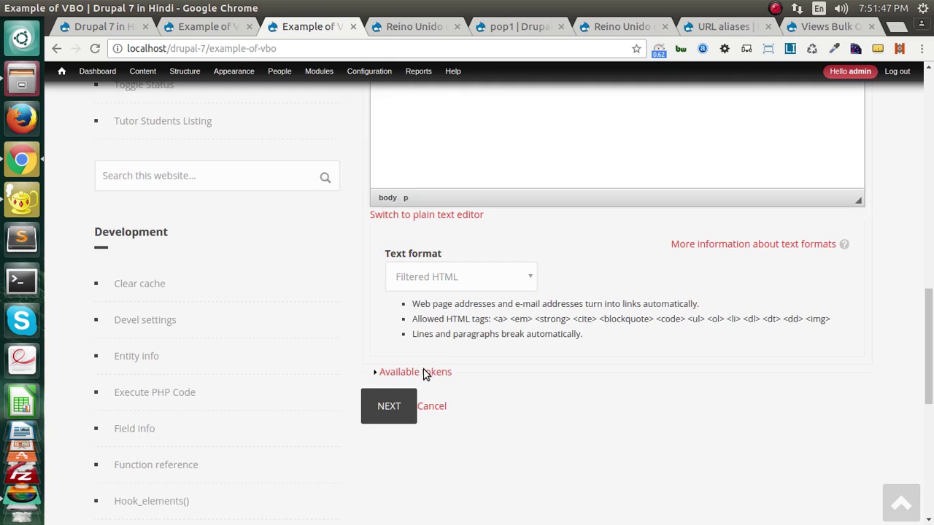
left_click(403, 405)
scroll(404, 408, "down", 7)
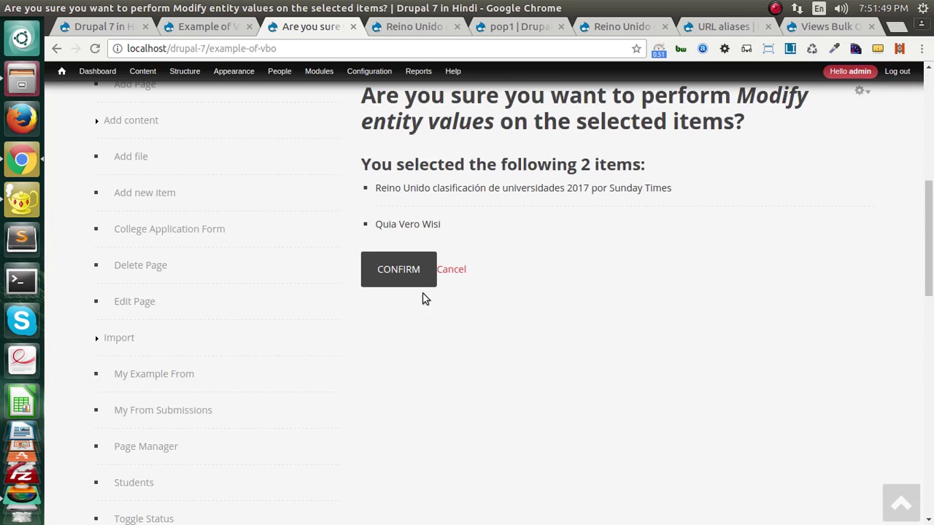
left_click(423, 283)
- Check the Body column of the "Reino Unido" and "Quia Vero Wisi" articles in the listing
scroll(421, 339, "down", 3)
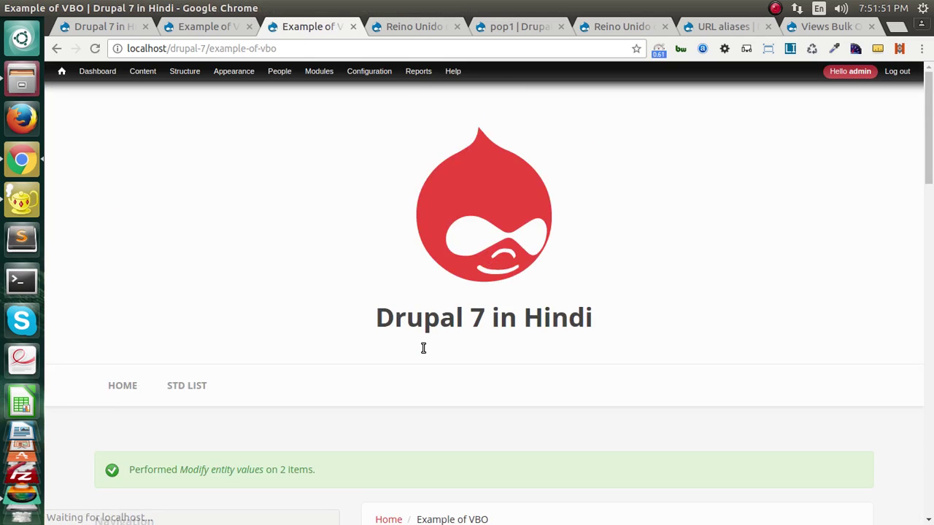
scroll(423, 348, "down", 5)
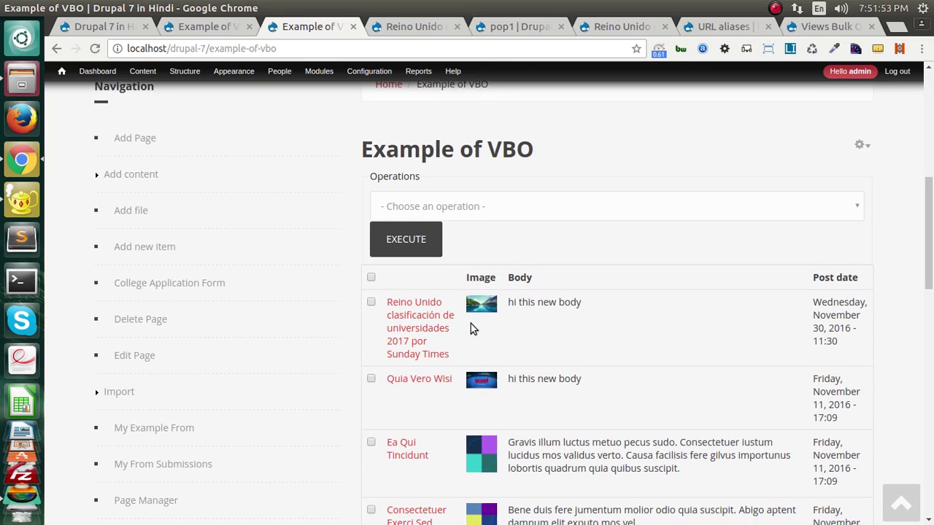
scroll(473, 326, "down", 2)
left_click_drag(586, 314, 593, 231)
left_click(517, 232)
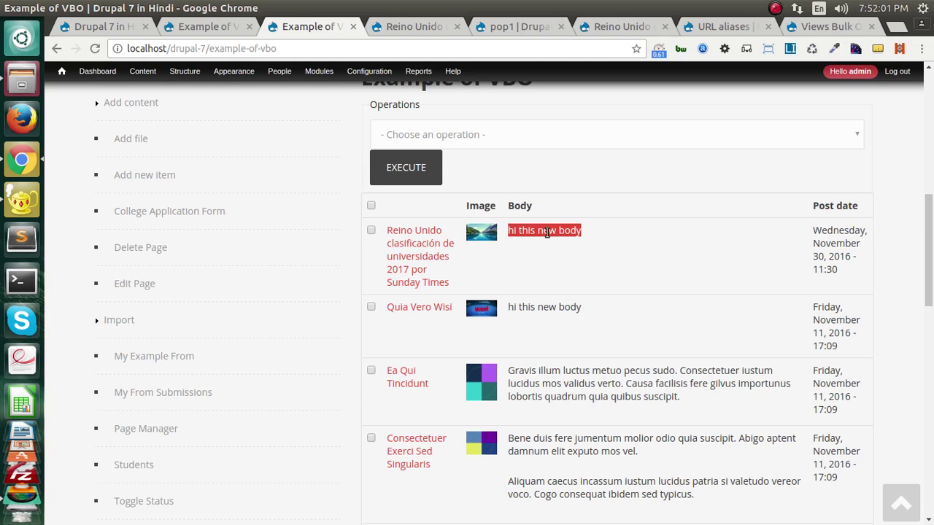
left_click(549, 232)
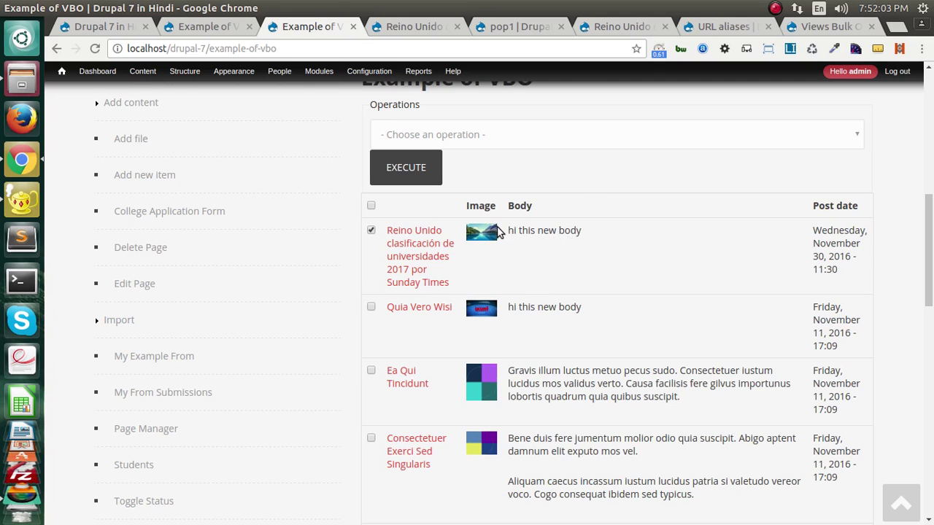
scroll(481, 290, "up", 4)
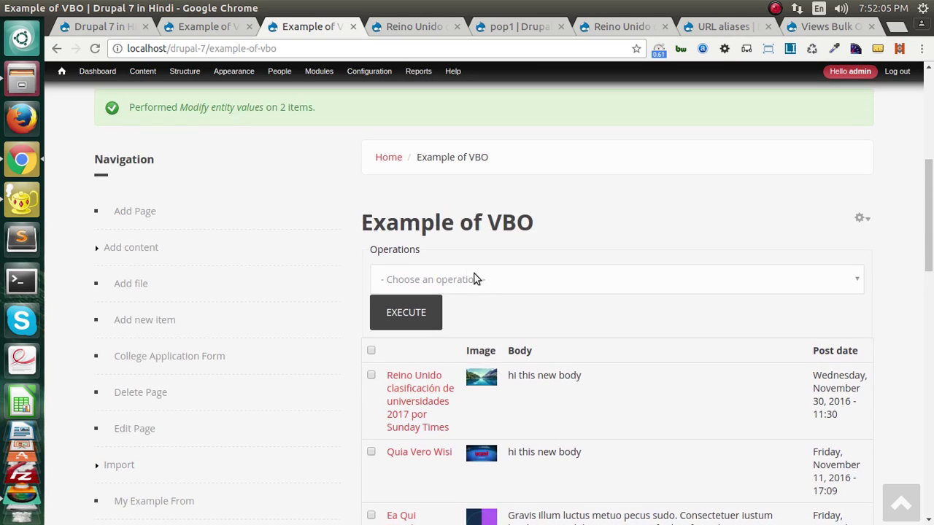
left_click(450, 280)
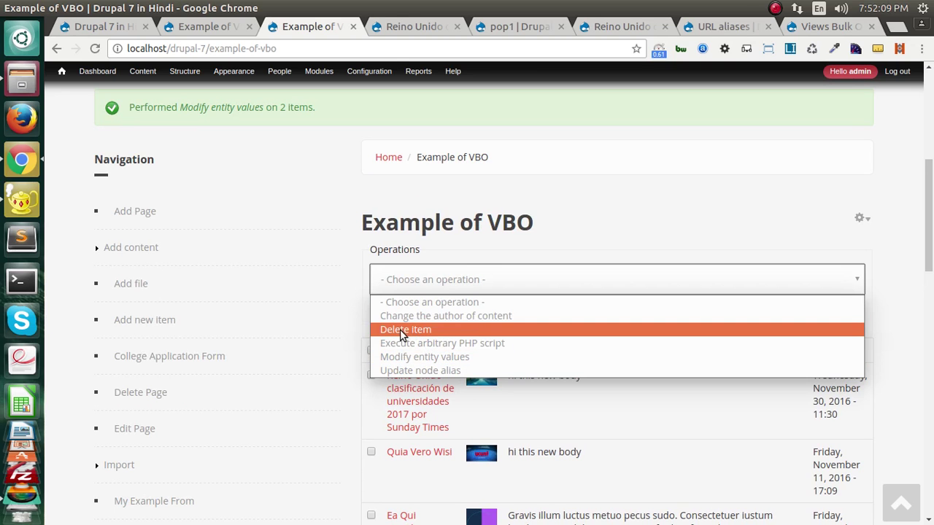
left_click(343, 316)
- Run the "Delete item" bulk operation on the "Reino Unido" and "Quia Vero Wisi" articles and confirm the deletion
scroll(374, 371, "down", 2)
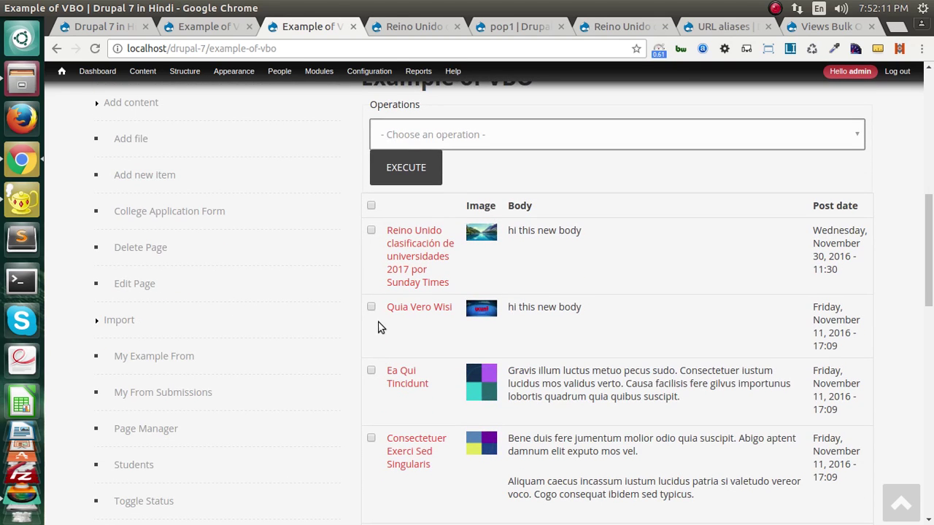
left_click(371, 307)
left_click(371, 231)
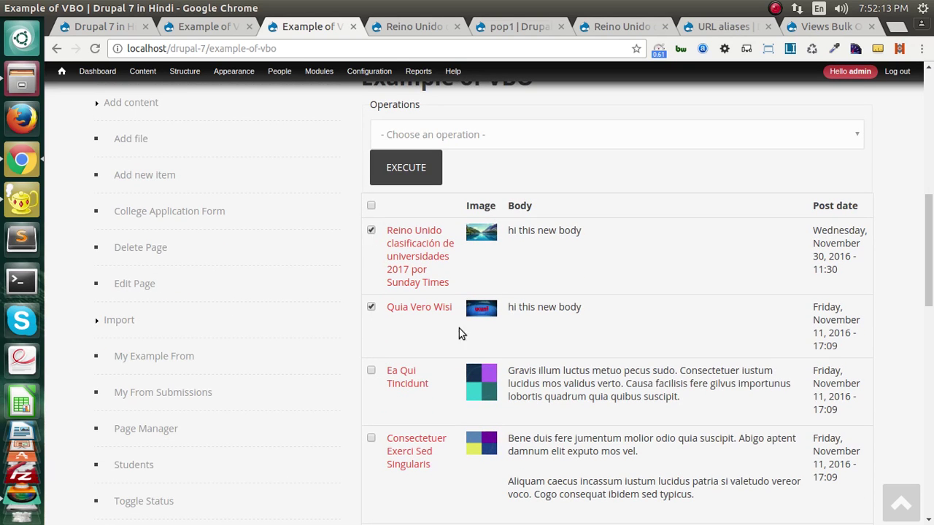
left_click(416, 134)
left_click(409, 182)
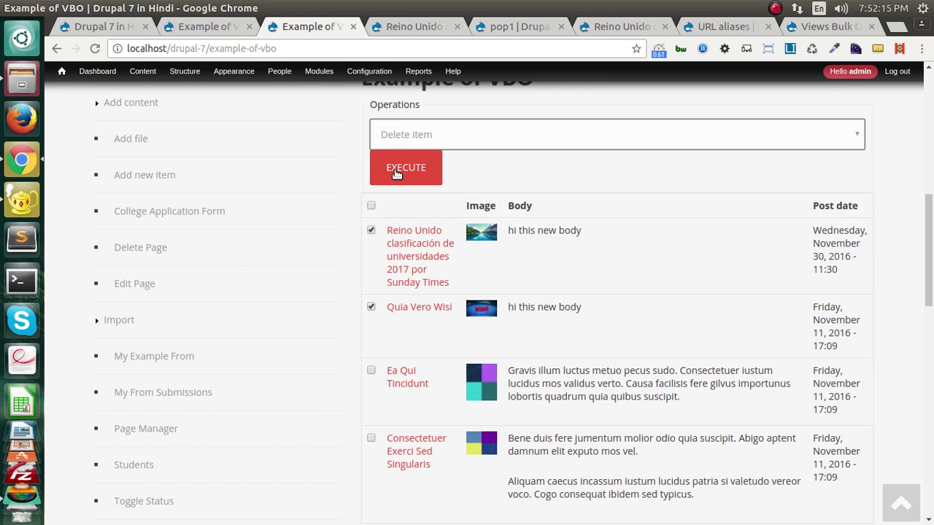
left_click(394, 171)
scroll(415, 321, "down", 5)
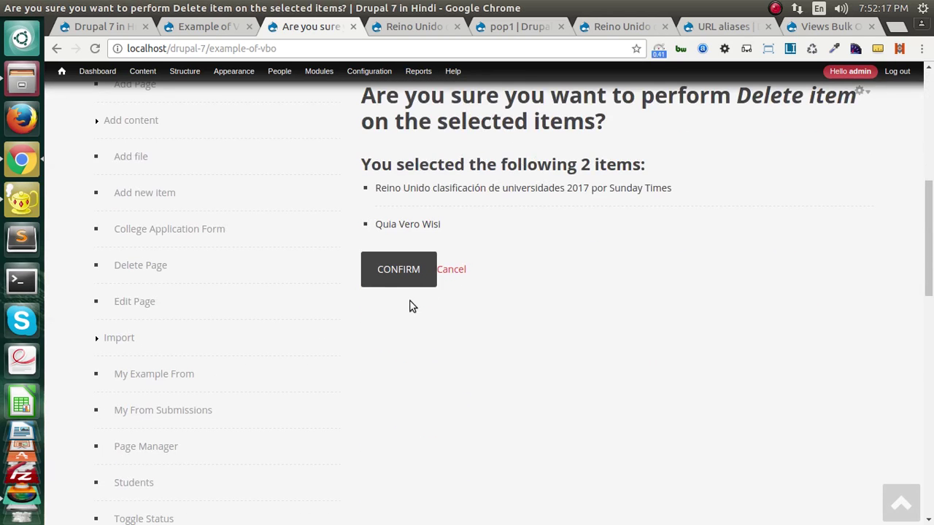
left_click(407, 276)
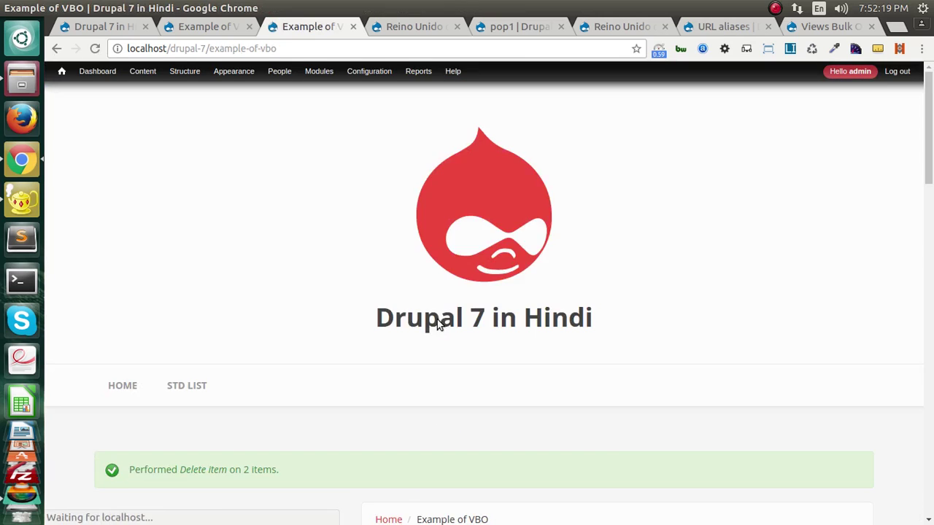
- Look over the article listing and the status message of the delete operation
scroll(437, 319, "down", 6)
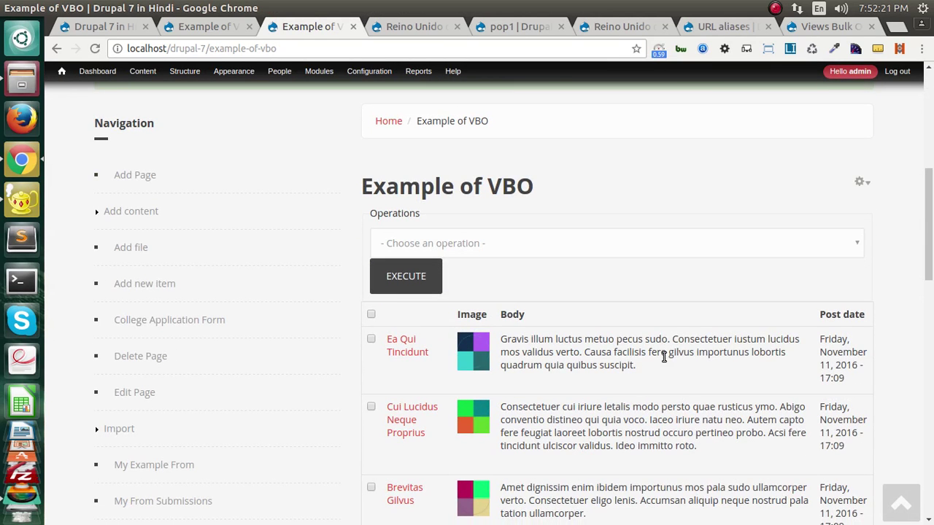
scroll(545, 347, "down", 2)
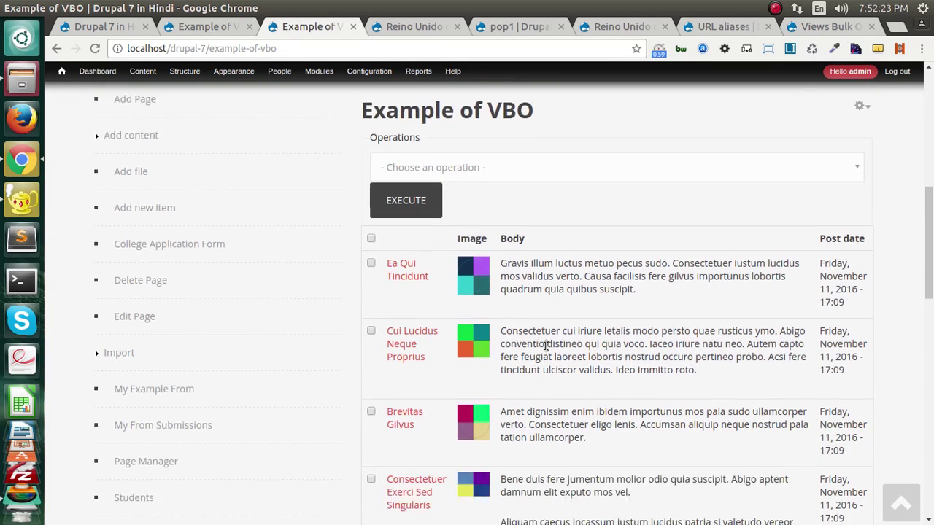
scroll(546, 348, "up", 5)
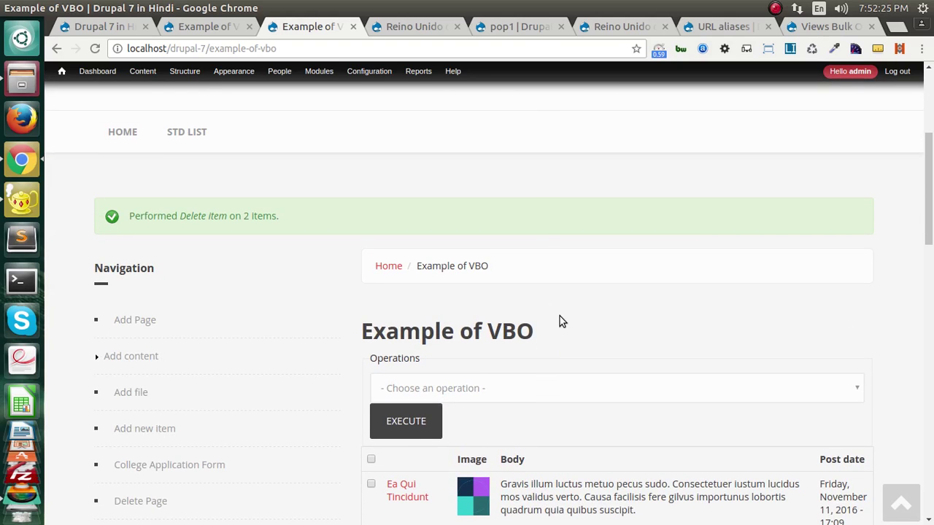
scroll(559, 309, "up", 3)
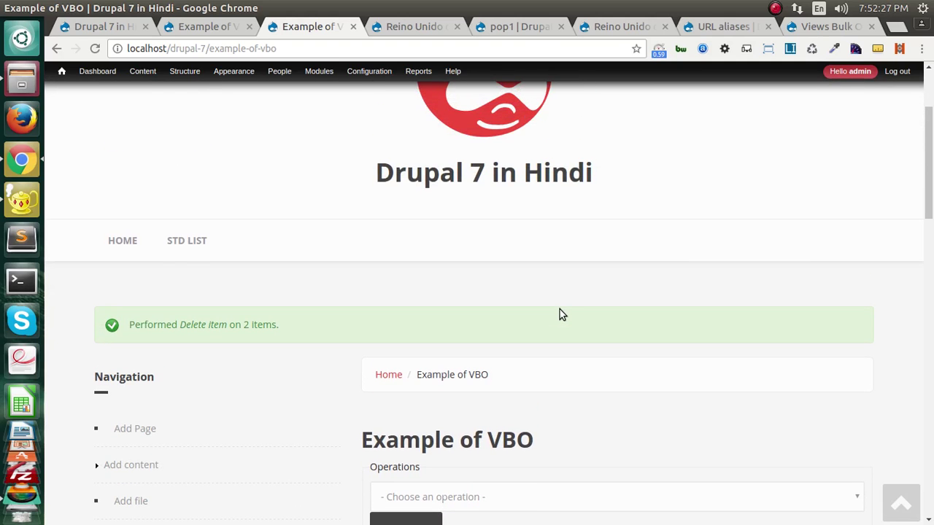
scroll(559, 309, "up", 4)
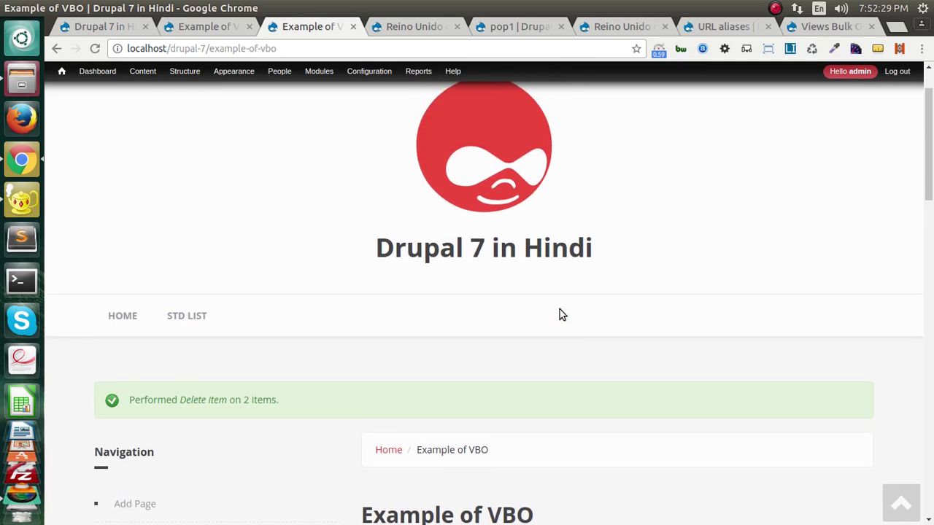